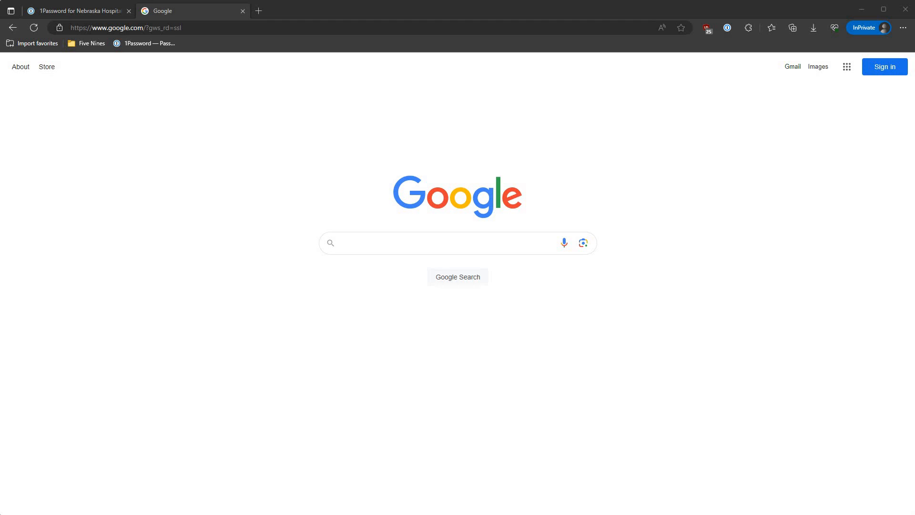
# Step: Search Google for "ars technica"
pyautogui.click(727, 28)
pyautogui.click(727, 28)
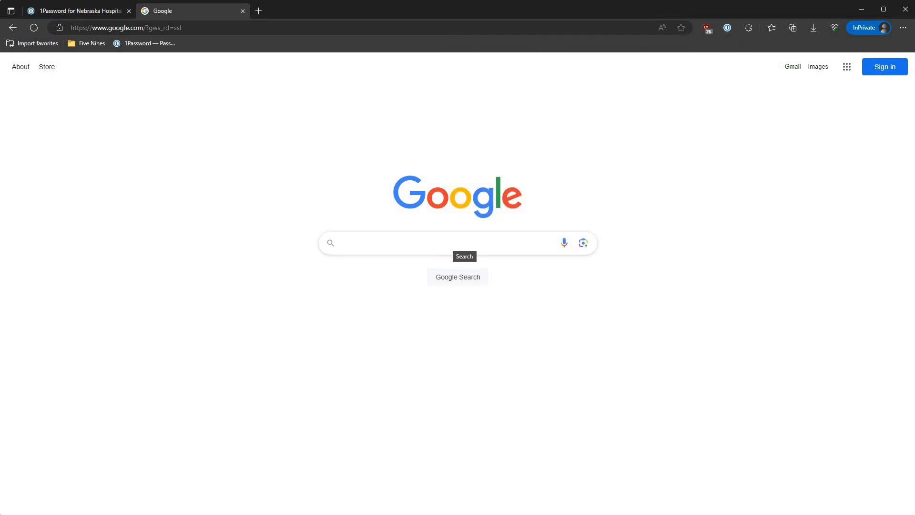
pyautogui.click(461, 244)
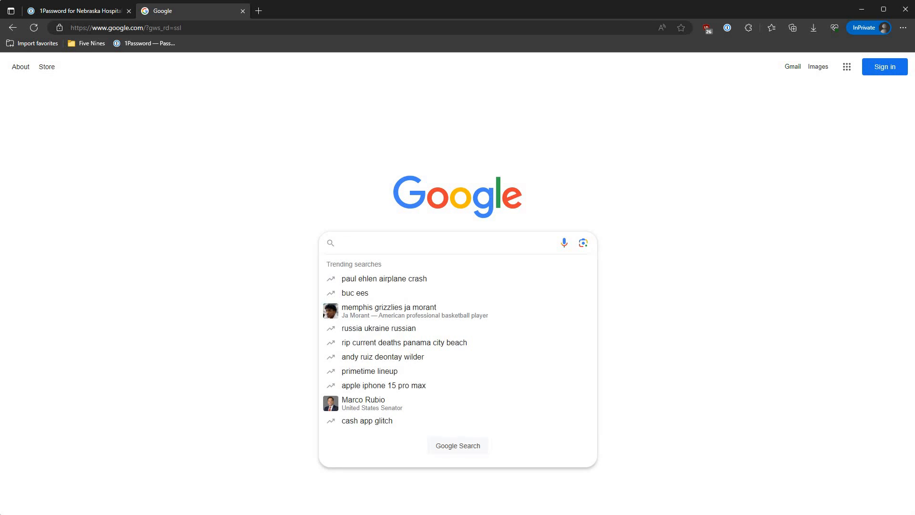
pyautogui.write('ars technica')
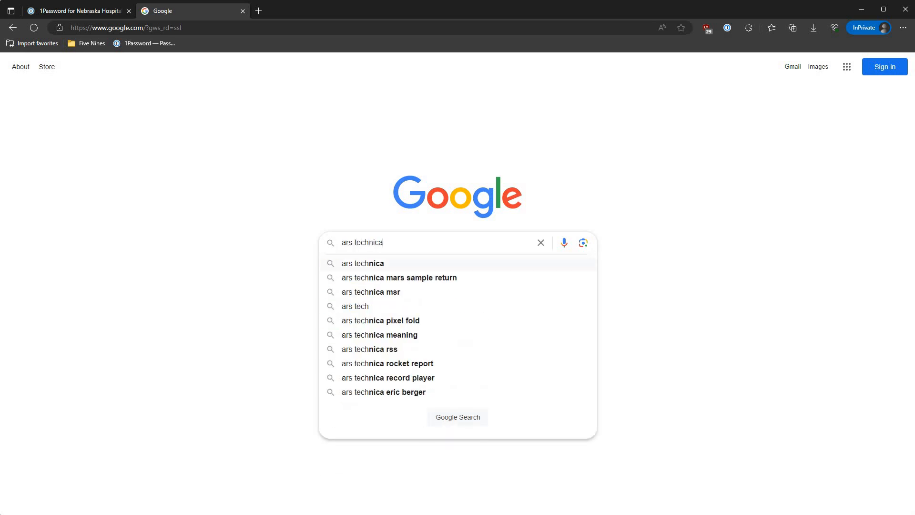
pyautogui.press('Return')
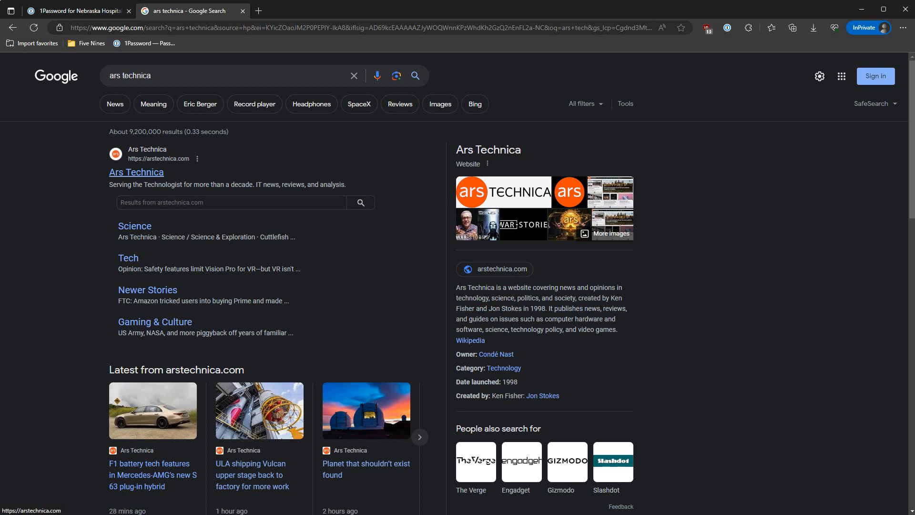
# Step: Open the Ars Technica website and go from its sign-in page to the new account registration form
pyautogui.click(136, 173)
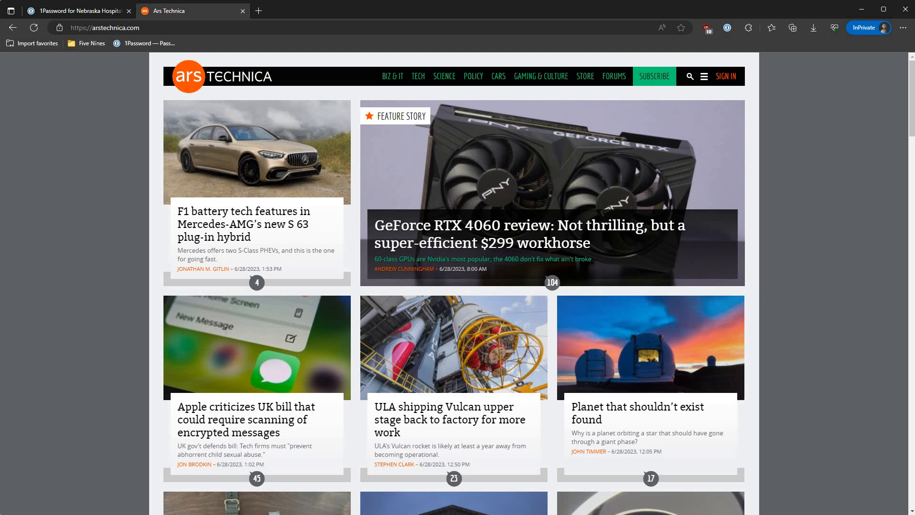
pyautogui.click(727, 76)
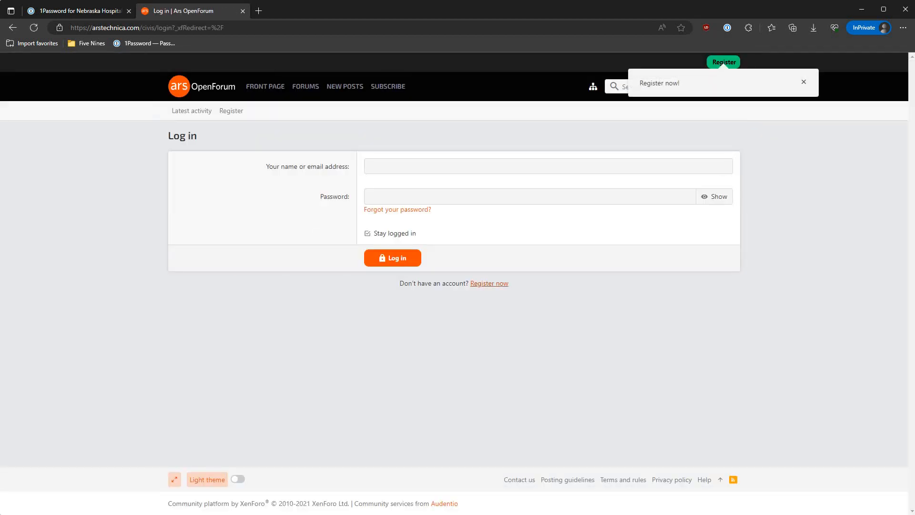
pyautogui.click(489, 284)
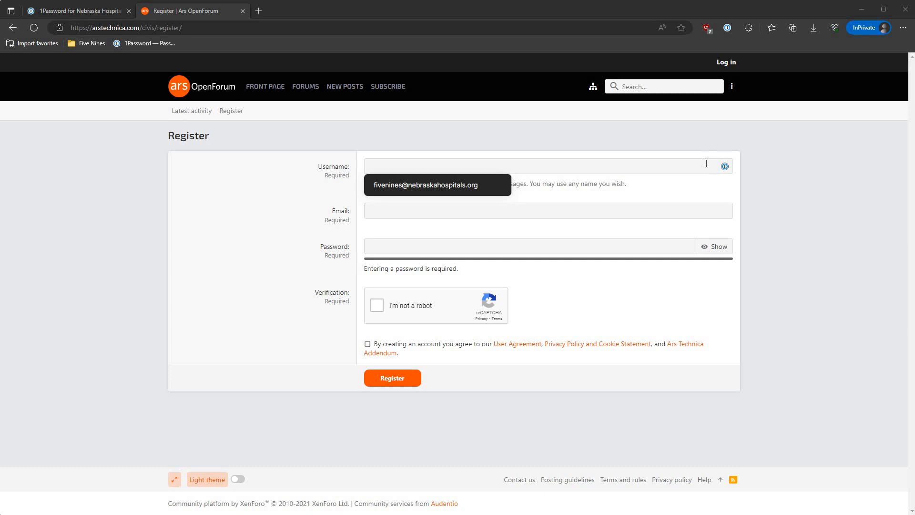
# Step: Enter "fiveninestestuser" as the username in the registration form
pyautogui.click(707, 163)
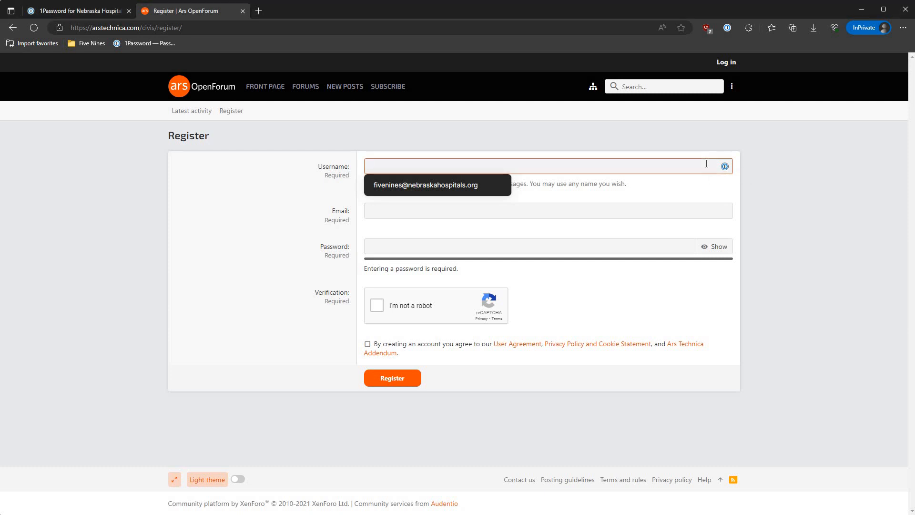
pyautogui.write('fivenines')
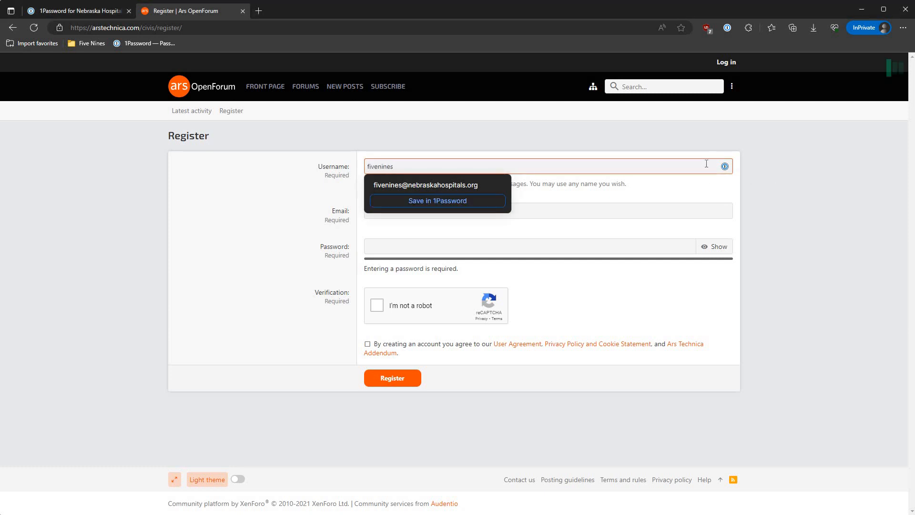
pyautogui.press('Tab')
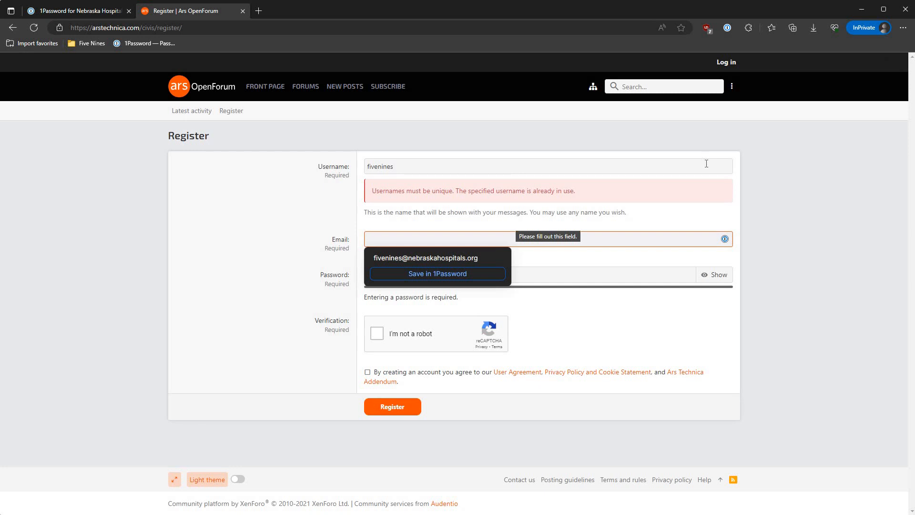
pyautogui.click(707, 164)
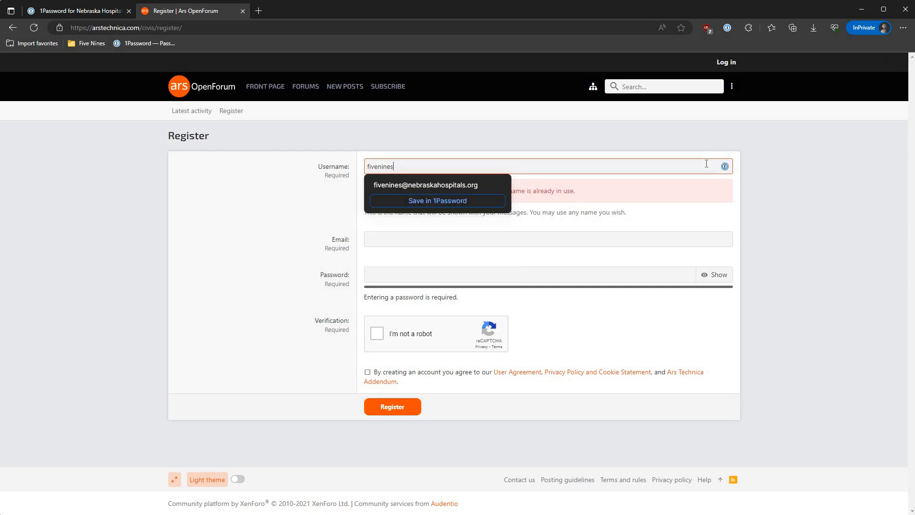
pyautogui.write('testuser')
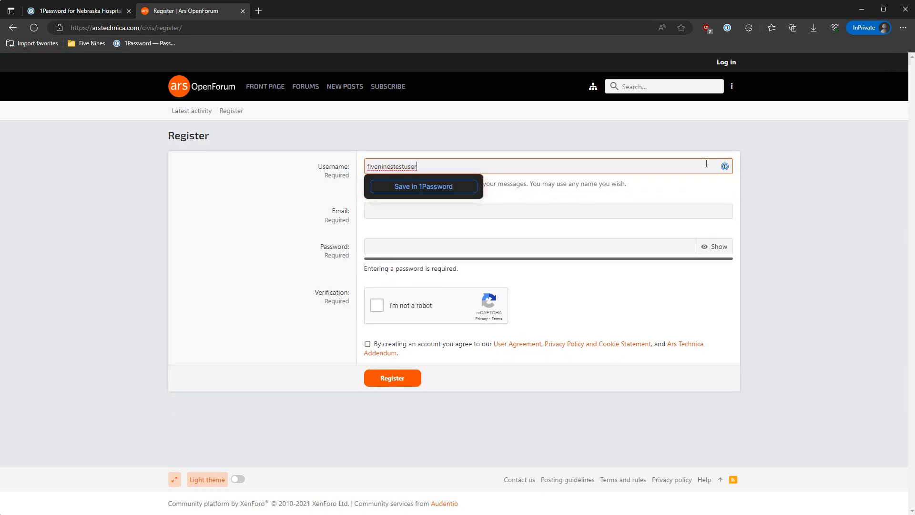
pyautogui.click(714, 186)
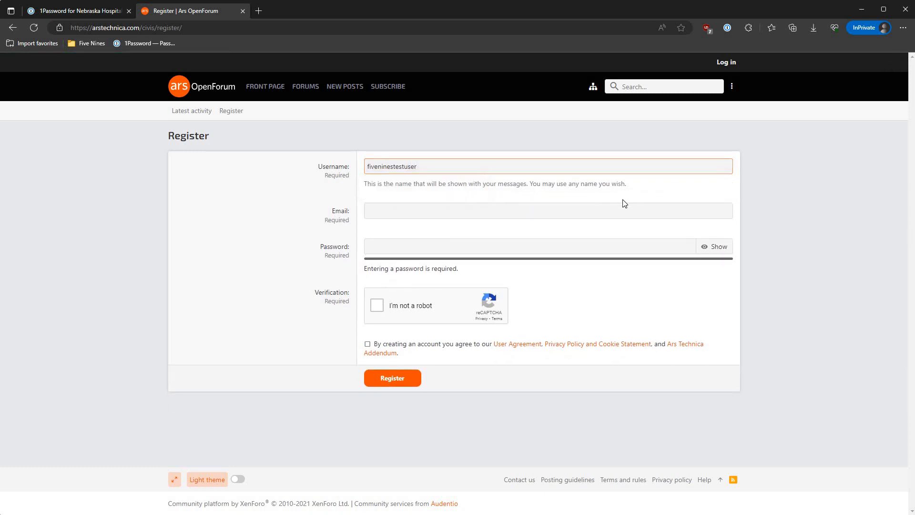
# Step: Paste the account's e-mail address into the Email field of the registration form
pyautogui.click(615, 210)
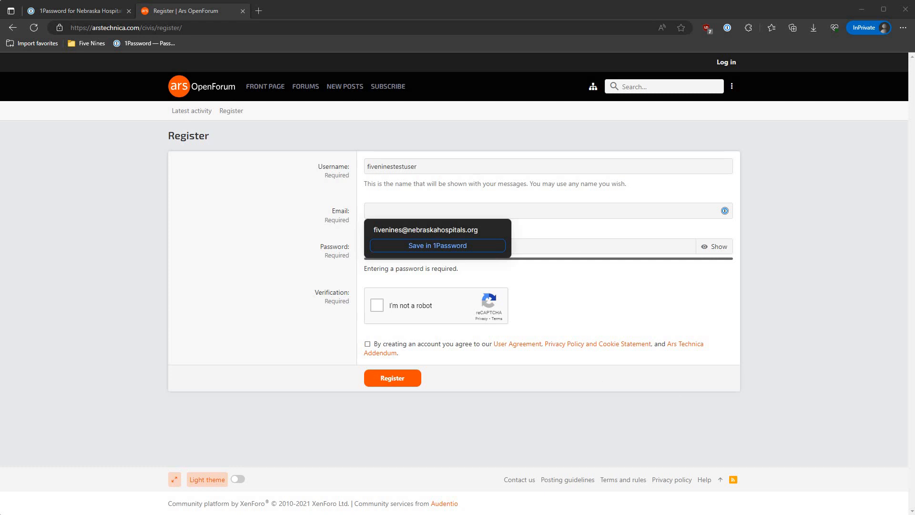
pyautogui.click(542, 216)
pyautogui.click(543, 209)
pyautogui.hotkey('ctrl', 'v')
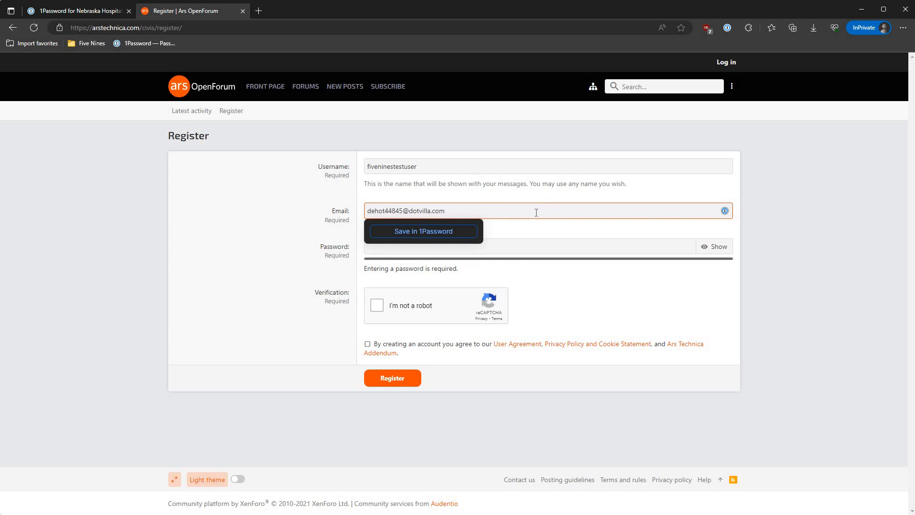
# Step: Autofill the registration form's Password field with a smart password generated by the 1Password extension
pyautogui.click(472, 231)
pyautogui.click(728, 28)
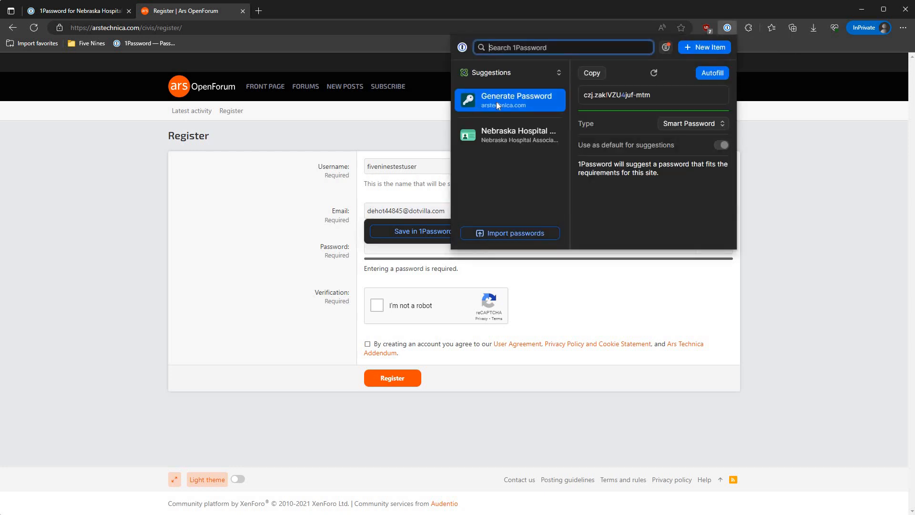
pyautogui.click(702, 73)
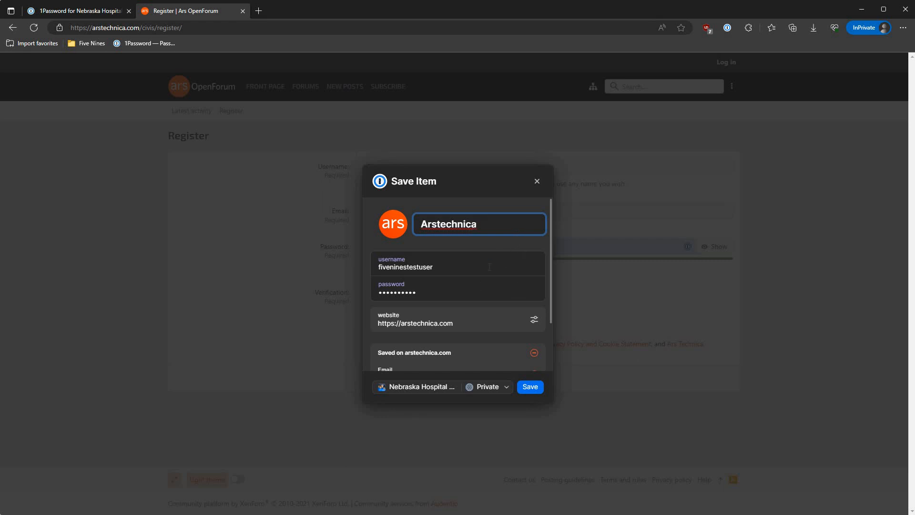
# Step: Review the details of the new Arstechnica login item and save it in the Accounting vault
pyautogui.scroll(-1, 430, 241)
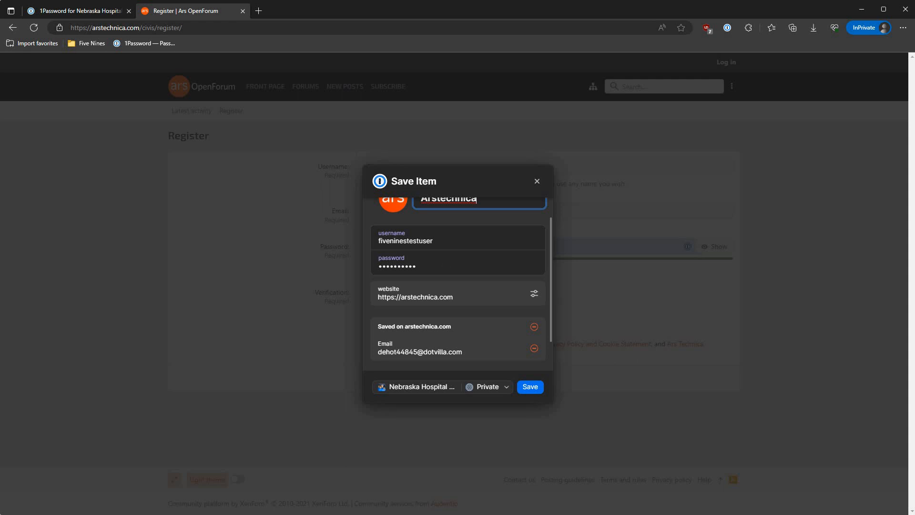
pyautogui.scroll(-1, 461, 284)
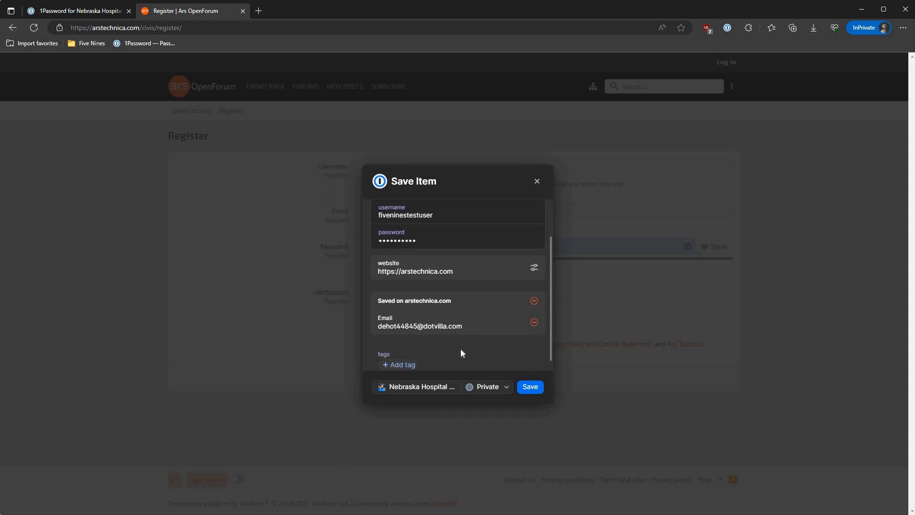
pyautogui.scroll(-1, 461, 352)
pyautogui.click(470, 386)
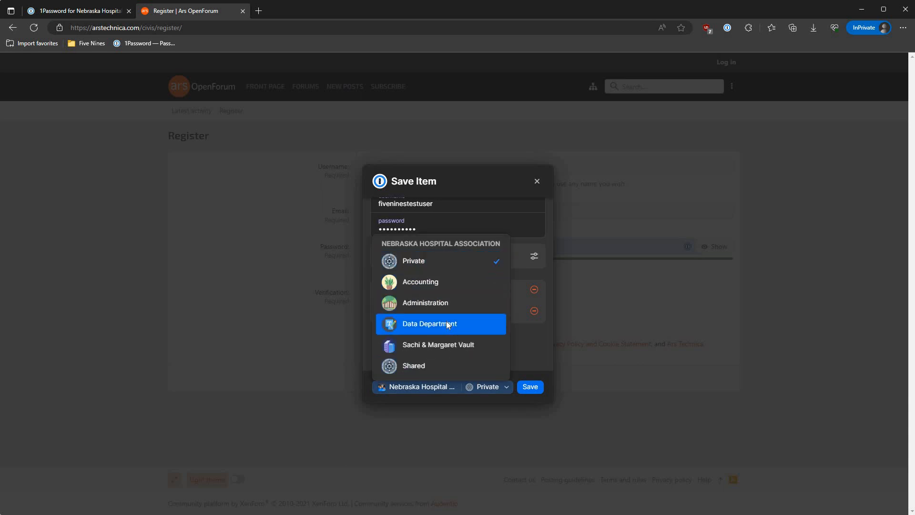
pyautogui.click(421, 282)
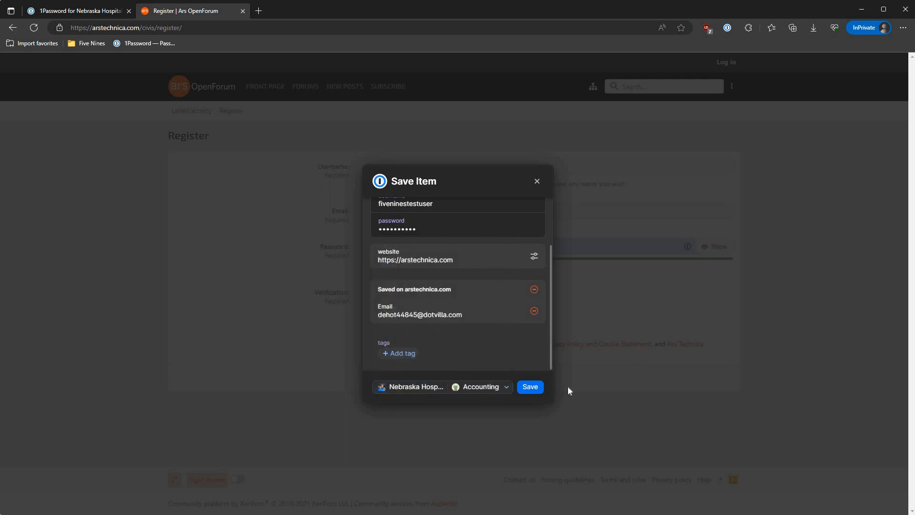
pyautogui.click(543, 388)
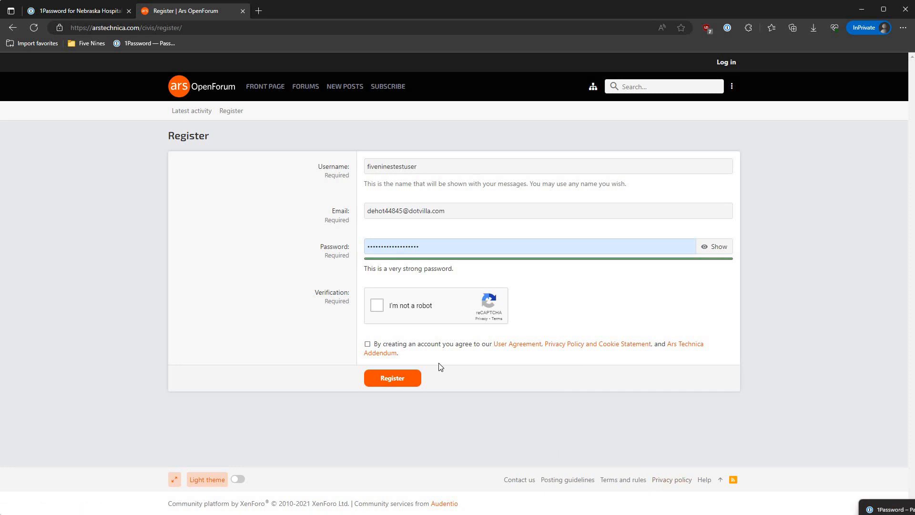
# Step: Complete the "I'm not a robot" verification, swapping the challenge until the traffic lights one and selecting all images with traffic lights
pyautogui.click(413, 307)
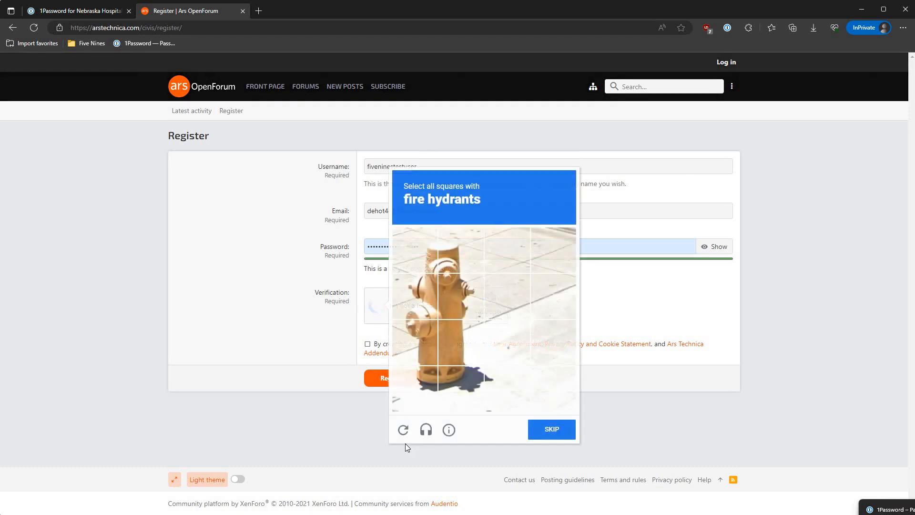
pyautogui.click(404, 430)
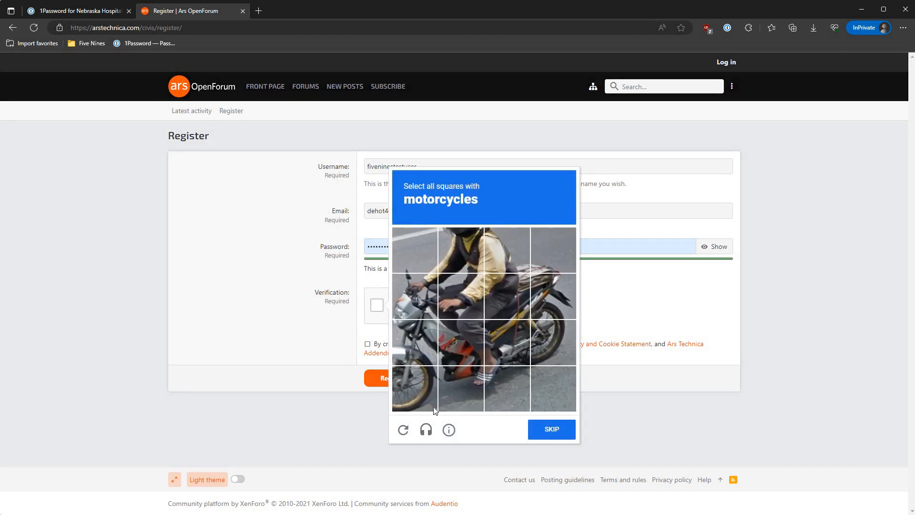
pyautogui.click(404, 430)
pyautogui.click(404, 431)
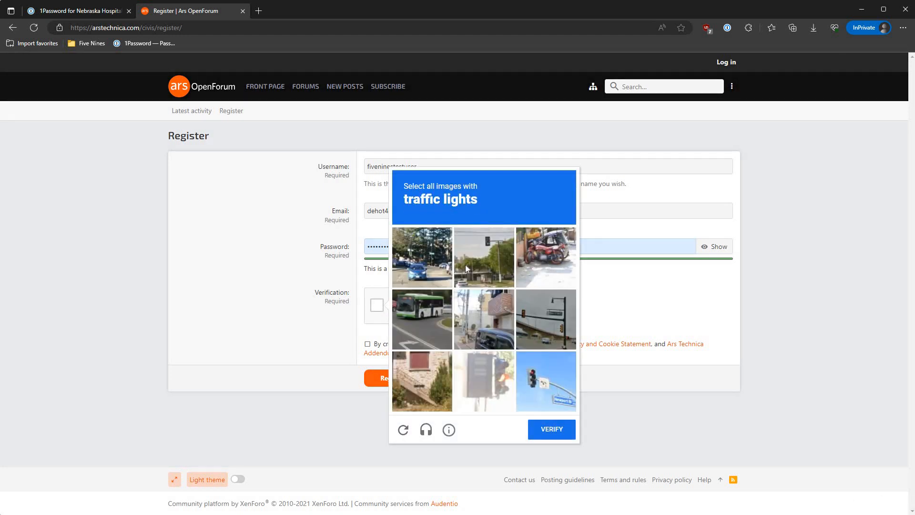
pyautogui.click(484, 258)
pyautogui.click(546, 319)
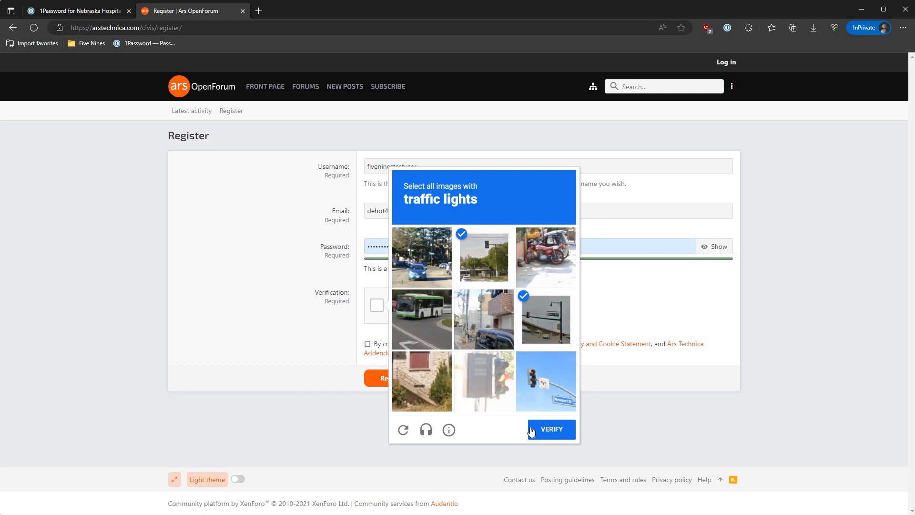
pyautogui.click(546, 381)
pyautogui.click(484, 382)
# Step: Accept the User Agreement and privacy terms and submit the account registration
pyautogui.click(384, 360)
pyautogui.click(391, 346)
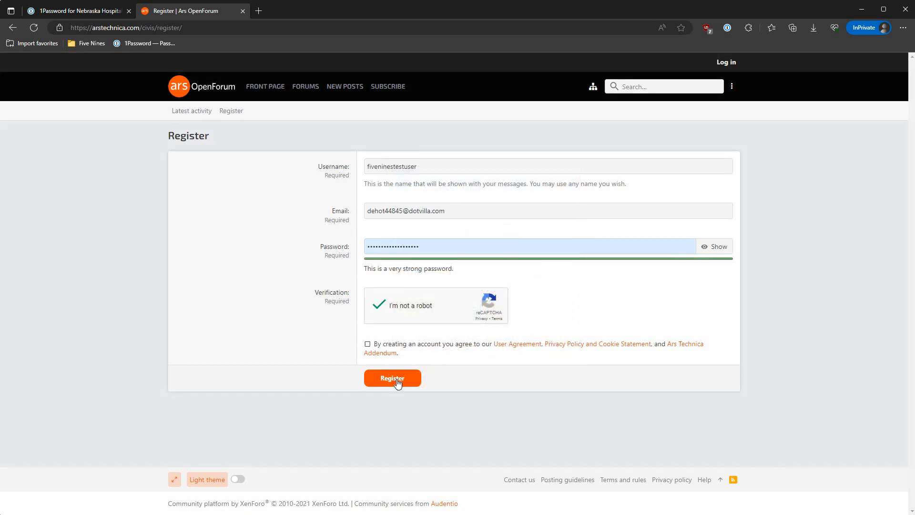
pyautogui.click(394, 379)
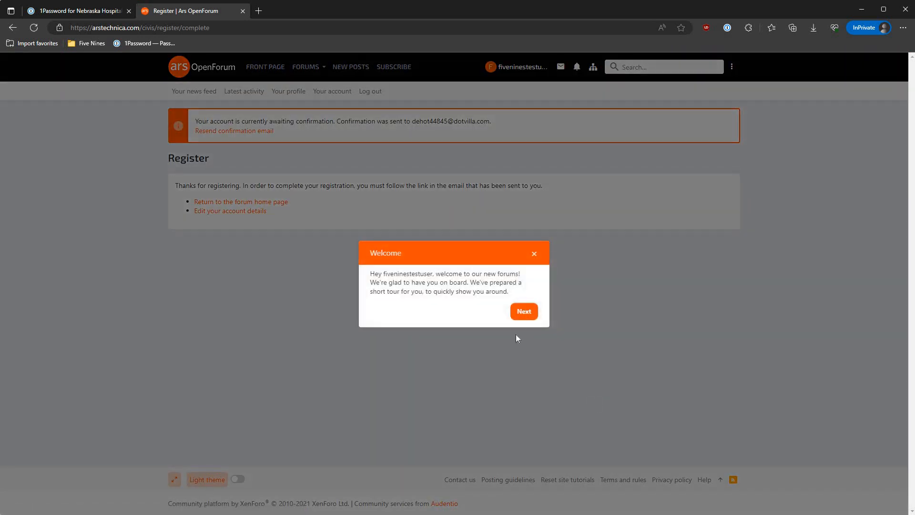
# Step: Go through the forum's welcome tour messages to clear them from the page
pyautogui.click(524, 314)
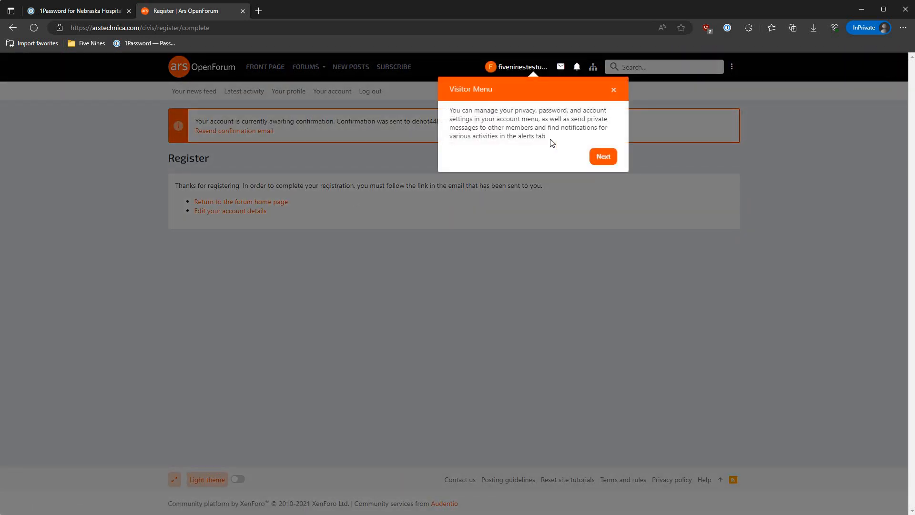
pyautogui.click(601, 157)
pyautogui.click(308, 459)
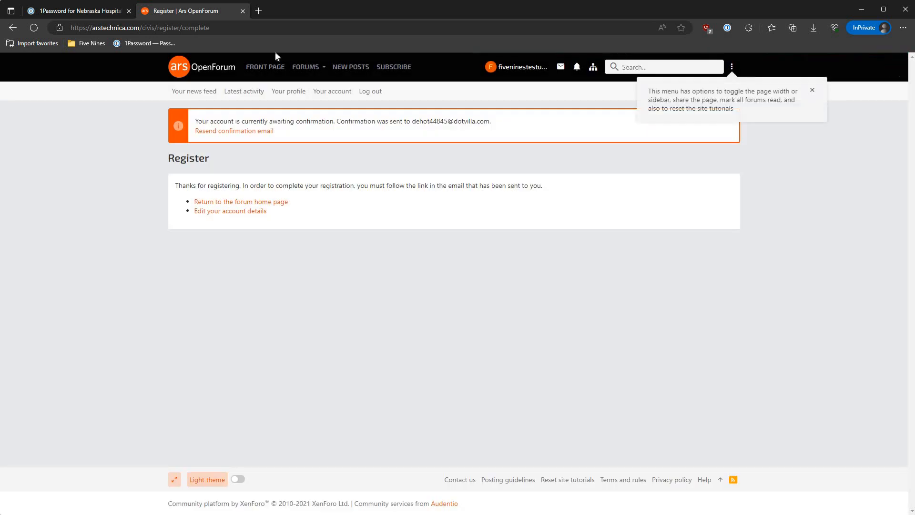
# Step: Switch to the 1Password dashboard and reload it to refresh the list of vaults
pyautogui.click(74, 15)
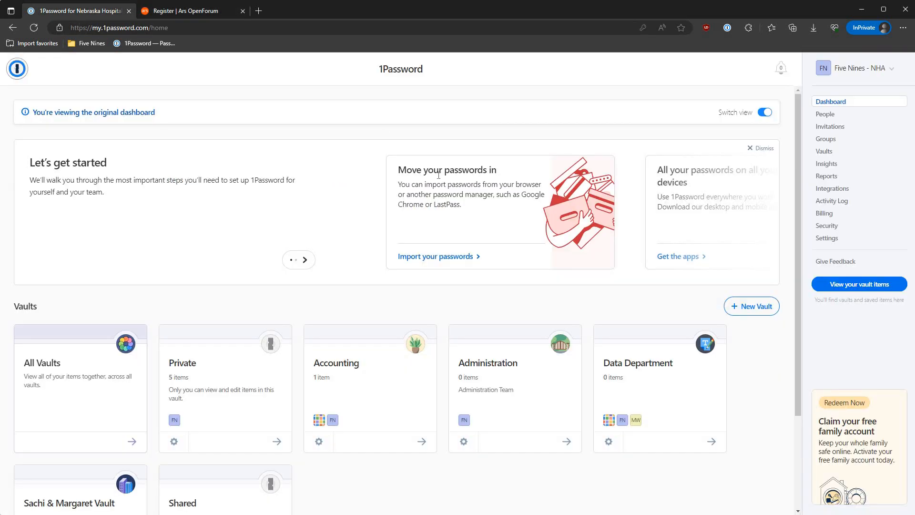
pyautogui.scroll(-3, 333, 190)
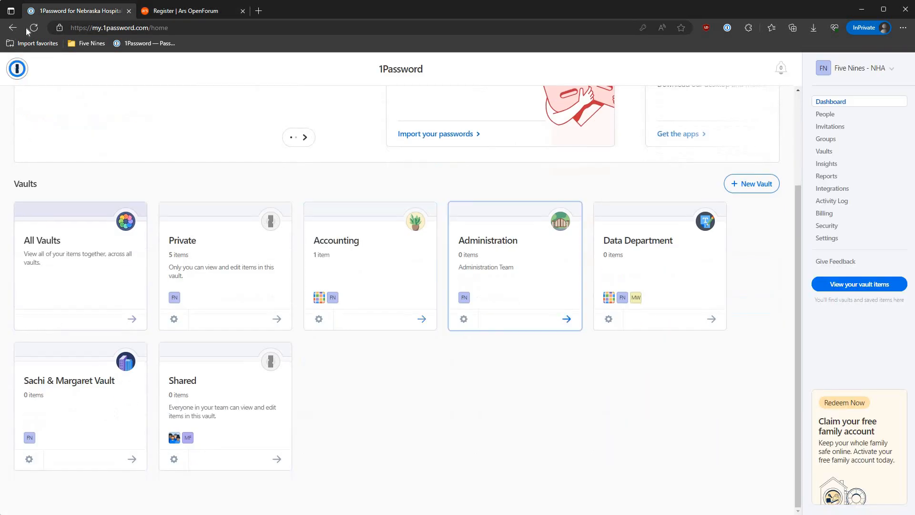
pyautogui.click(34, 28)
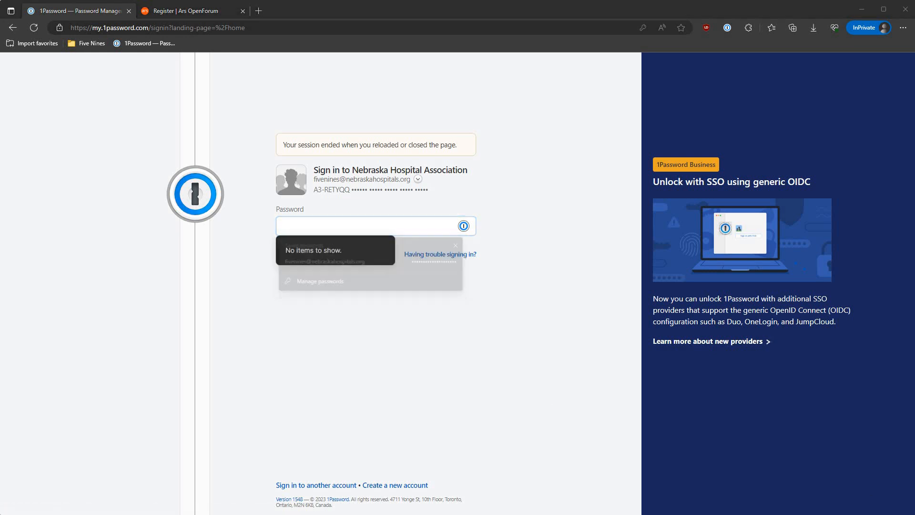
# Step: Paste the account password and sign in to the Nebraska Hospital Association 1Password account
pyautogui.click(305, 232)
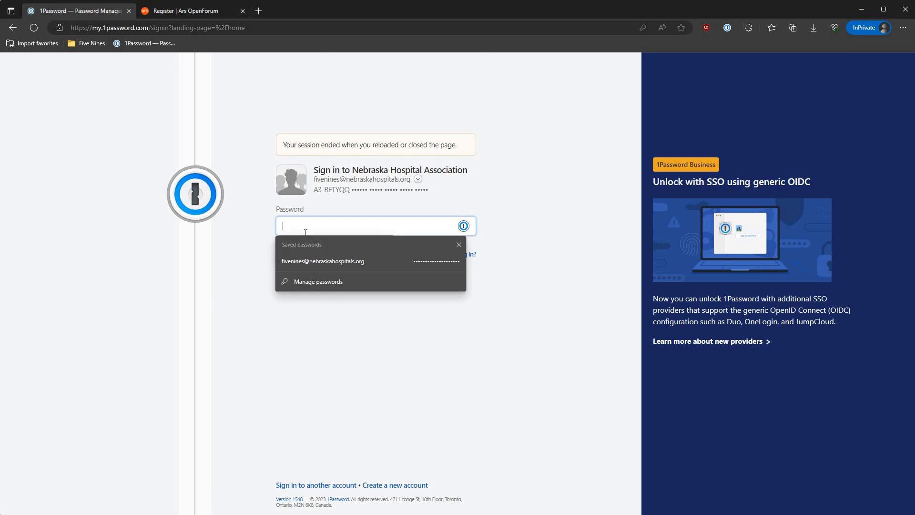
pyautogui.hotkey('ctrl', 'v')
pyautogui.press('Return')
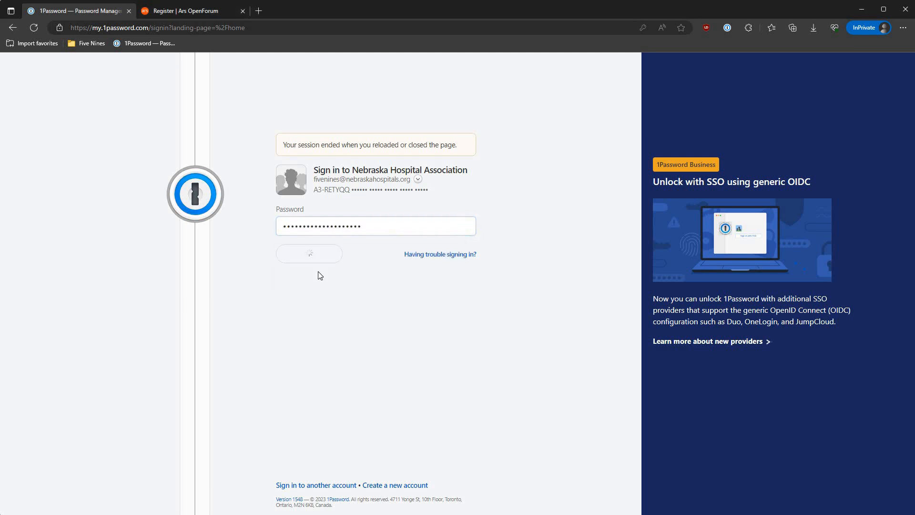
# Step: Open the Accounting vault and reveal the saved password of the Arstechnica login
pyautogui.scroll(-2, 345, 297)
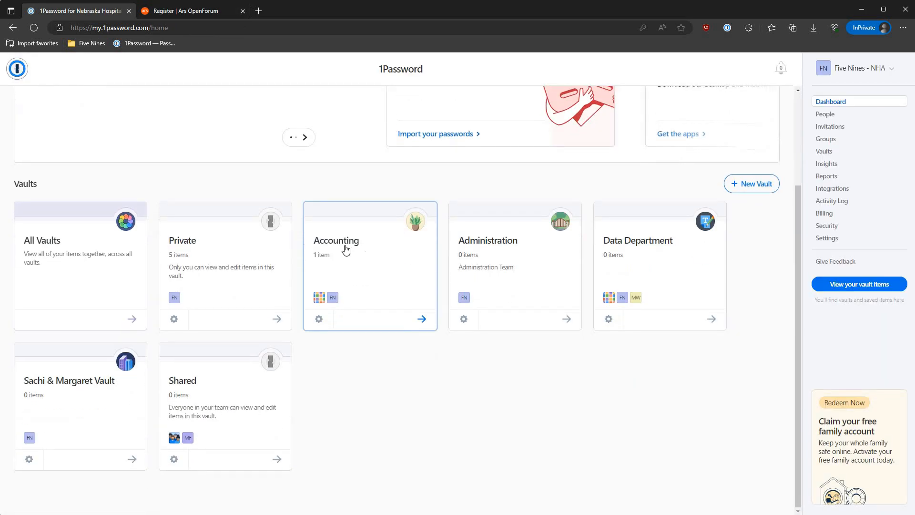
pyautogui.click(355, 259)
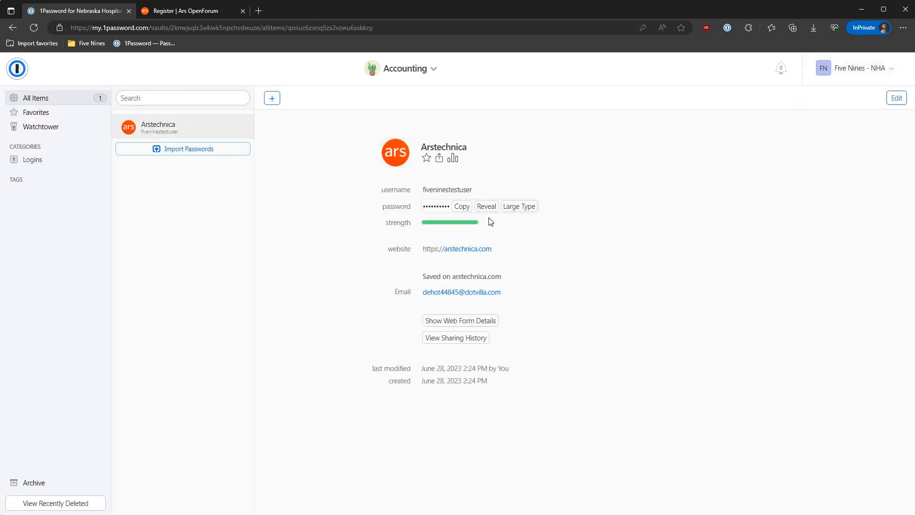
pyautogui.click(485, 206)
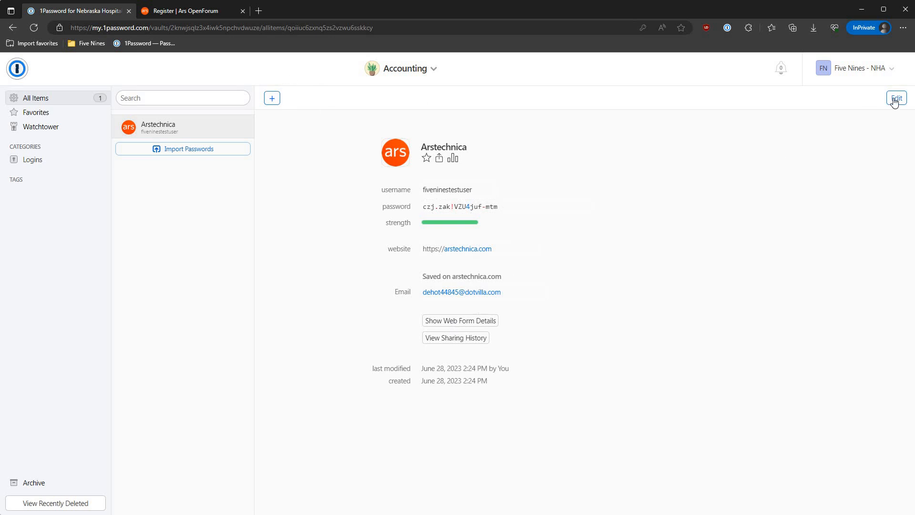
# Step: Add the note "Company Ars Technica Account for Accouting Team" to the Arstechnica login and save it
pyautogui.click(447, 422)
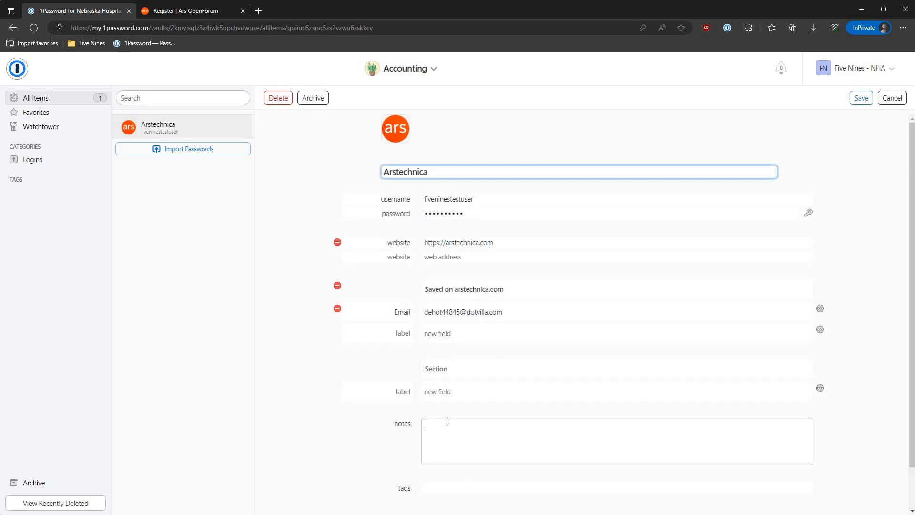
pyautogui.write('Com')
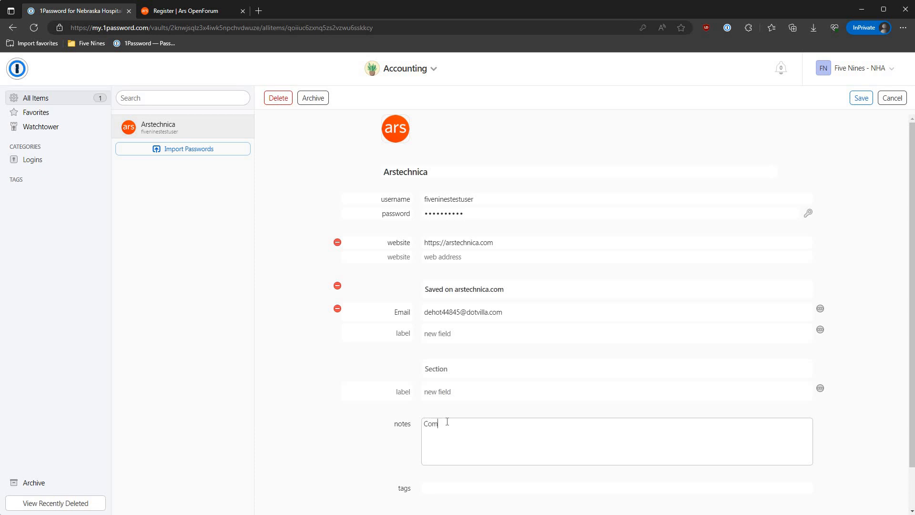
pyautogui.write('pany Ars Technica Account for Accouting Team')
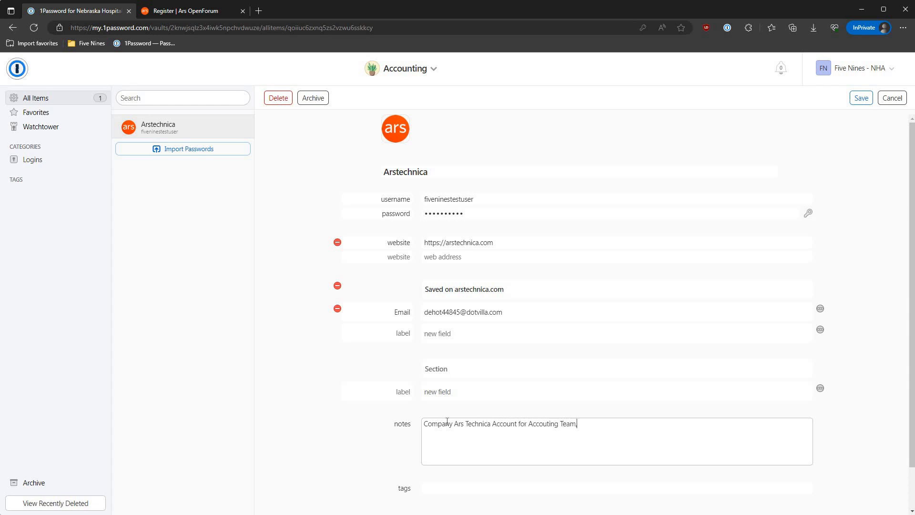
pyautogui.click(862, 99)
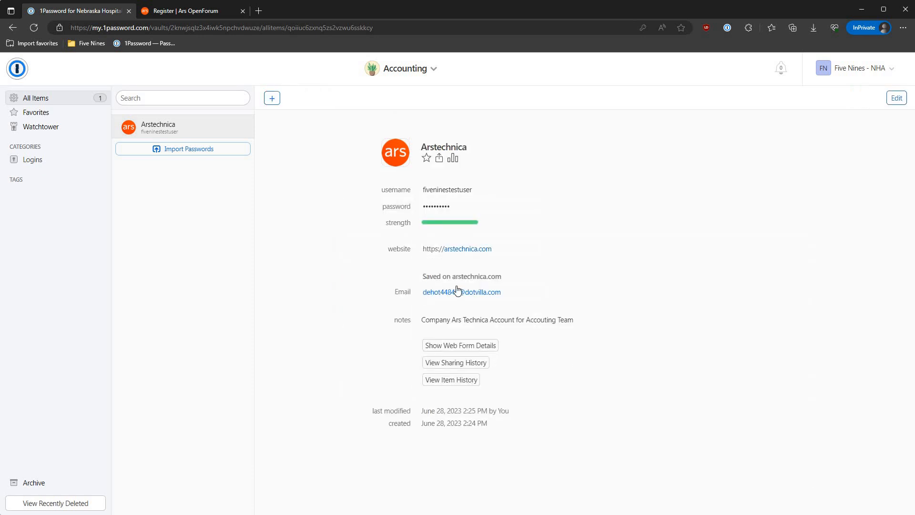
pyautogui.moveTo(434, 248)
pyautogui.click(322, 453)
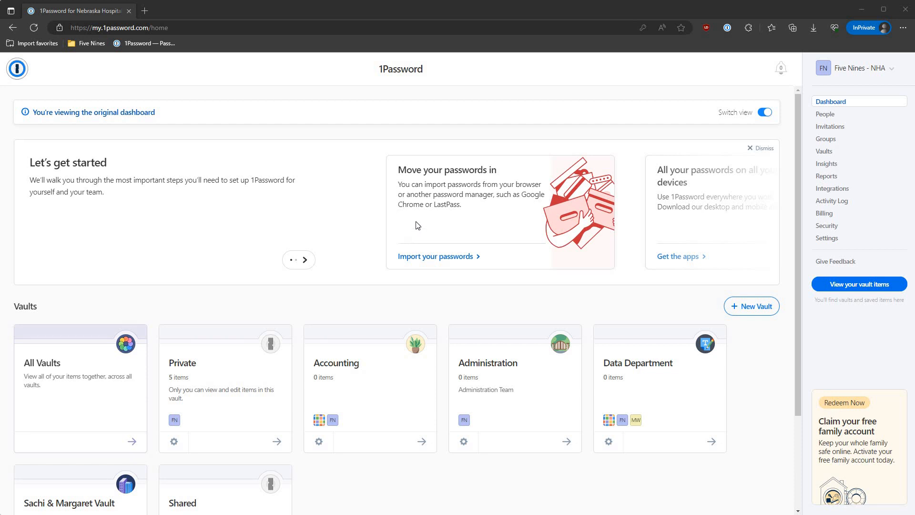
# Step: Move the Google login from the Private vault to the Administration vault
pyautogui.scroll(-3, 308, 286)
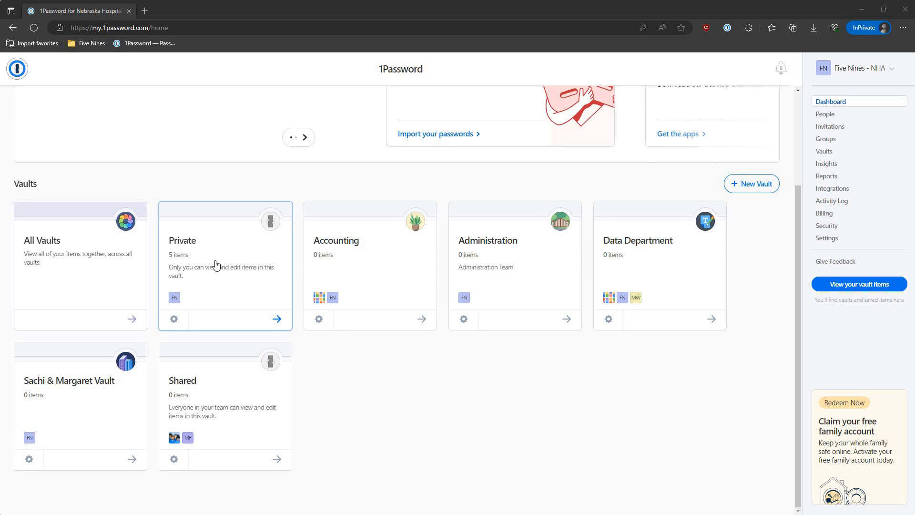
pyautogui.click(251, 275)
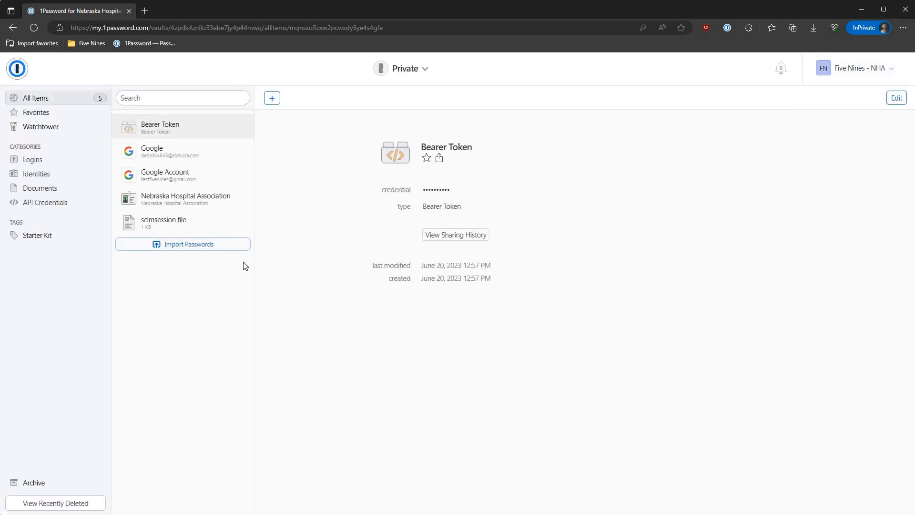
pyautogui.click(222, 155)
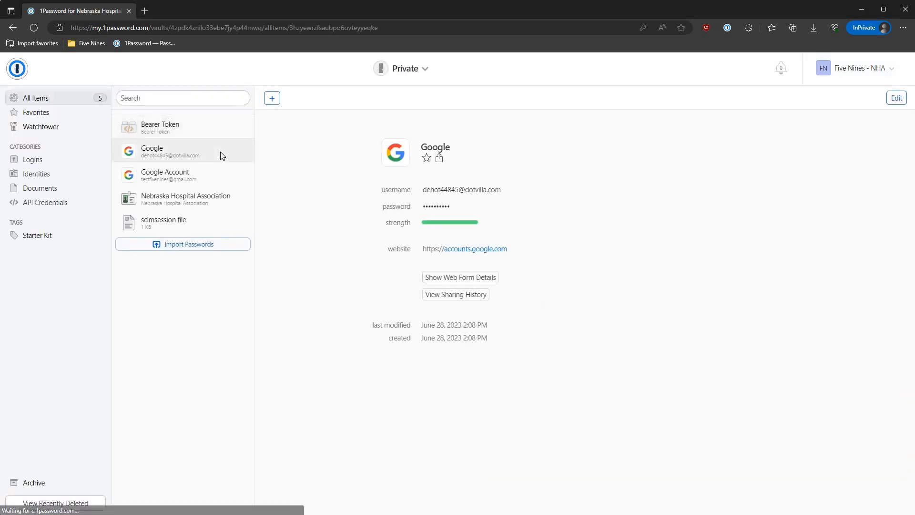
pyautogui.rightClick(216, 153)
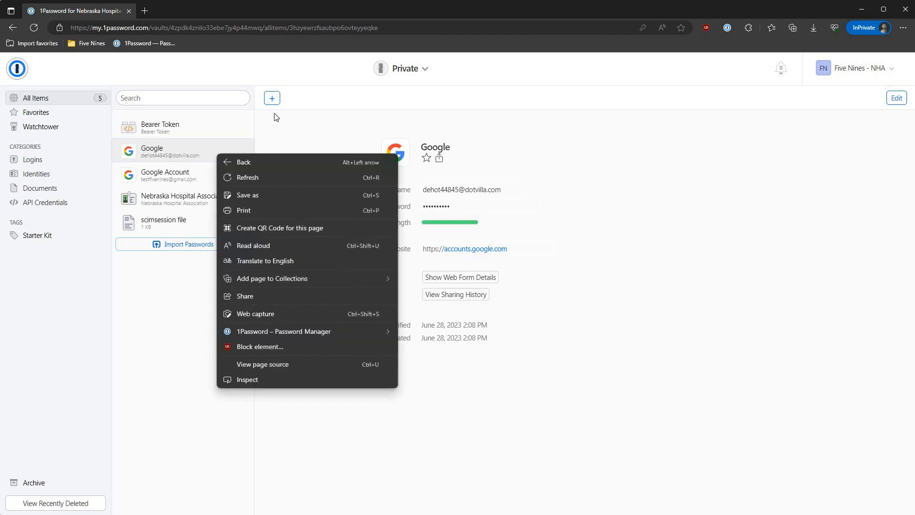
pyautogui.click(270, 104)
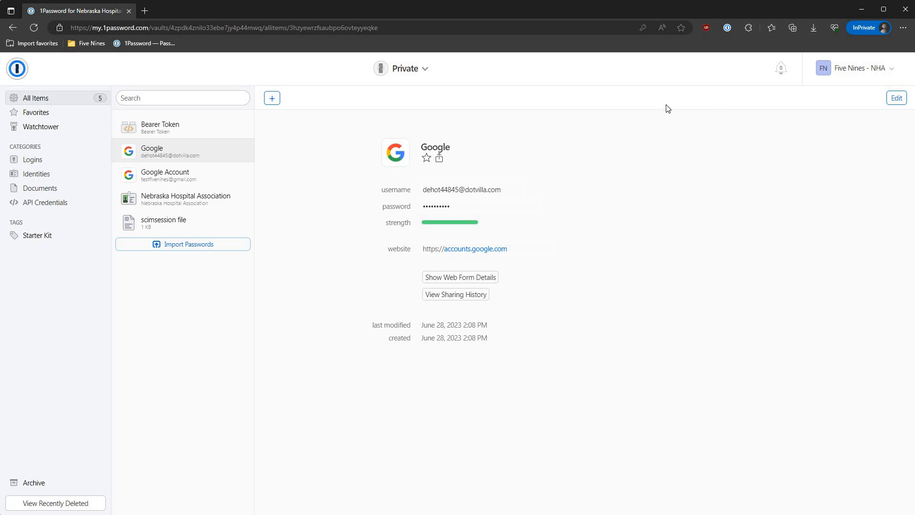
pyautogui.click(440, 160)
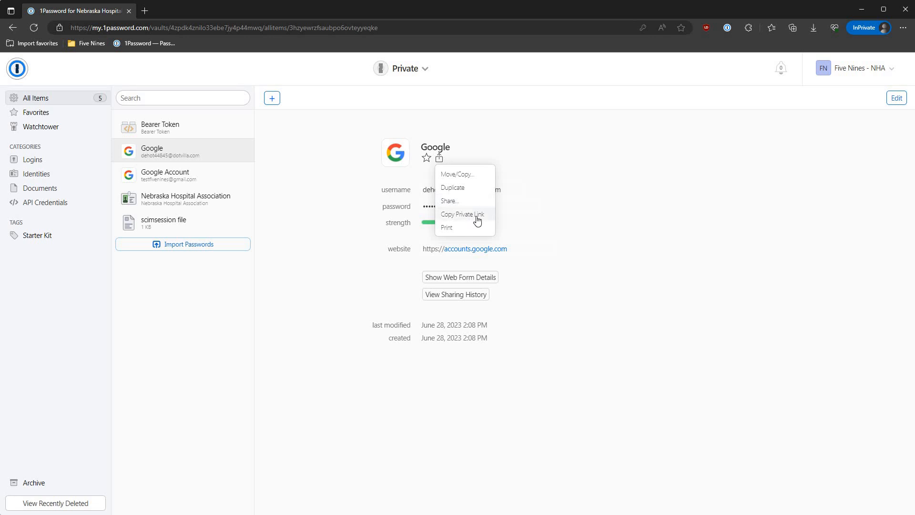
pyautogui.click(468, 181)
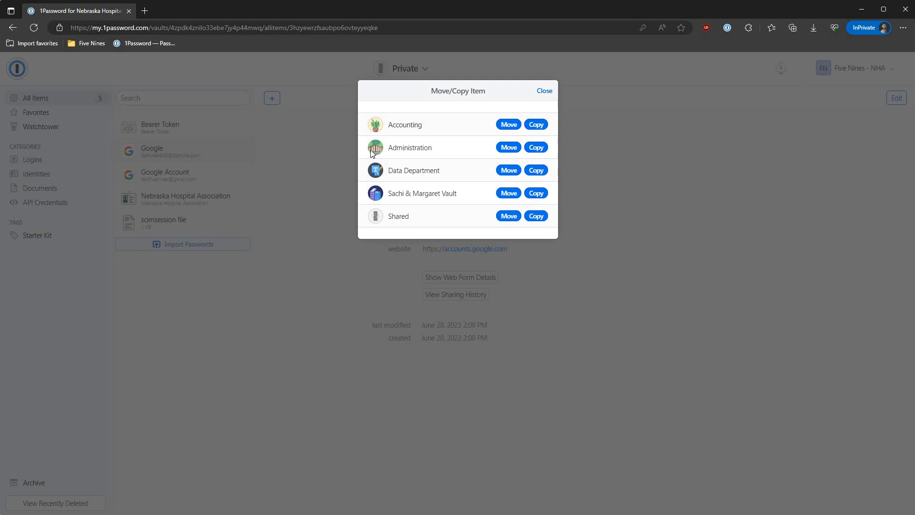
pyautogui.click(509, 149)
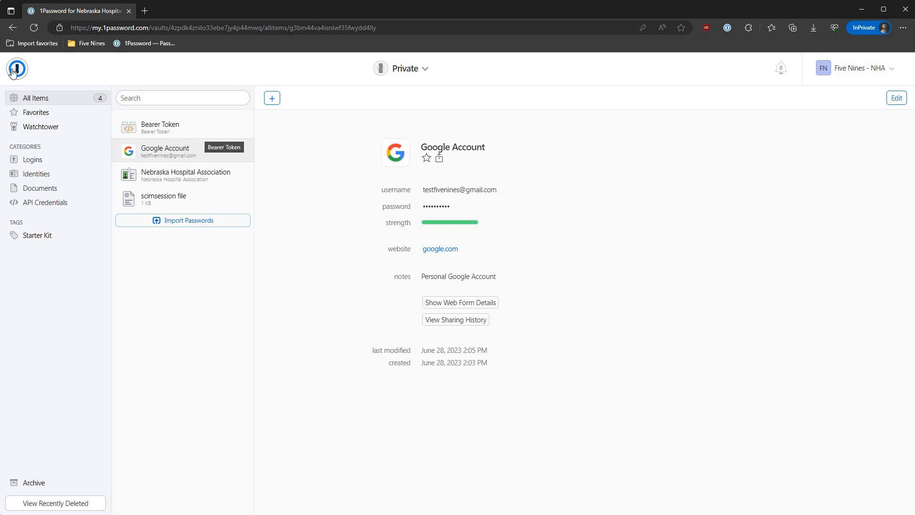
# Step: Open the Google login in the Administration vault, view its usage report, and return to the item
pyautogui.click(17, 69)
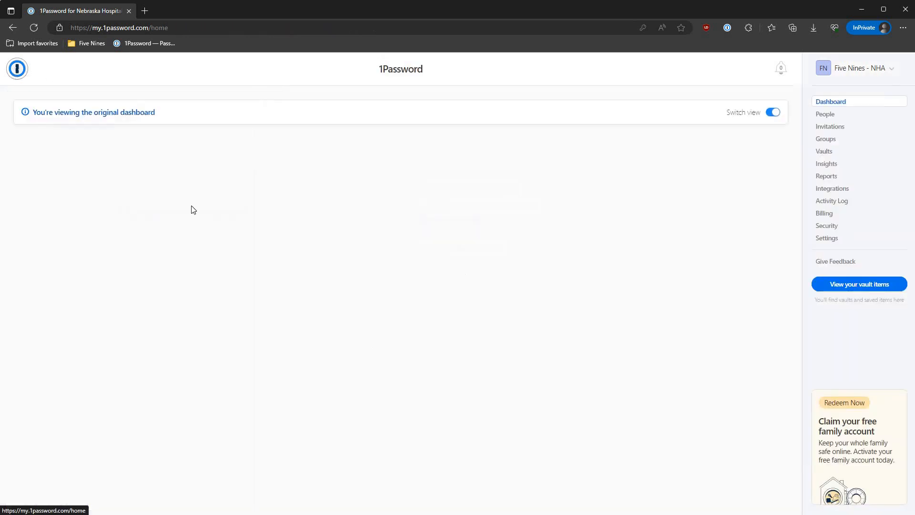
pyautogui.scroll(-1, 533, 327)
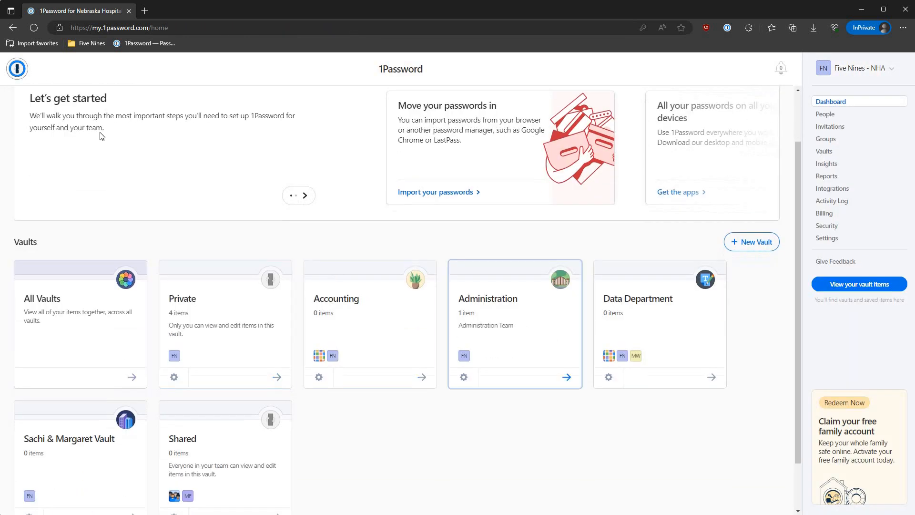
pyautogui.click(534, 329)
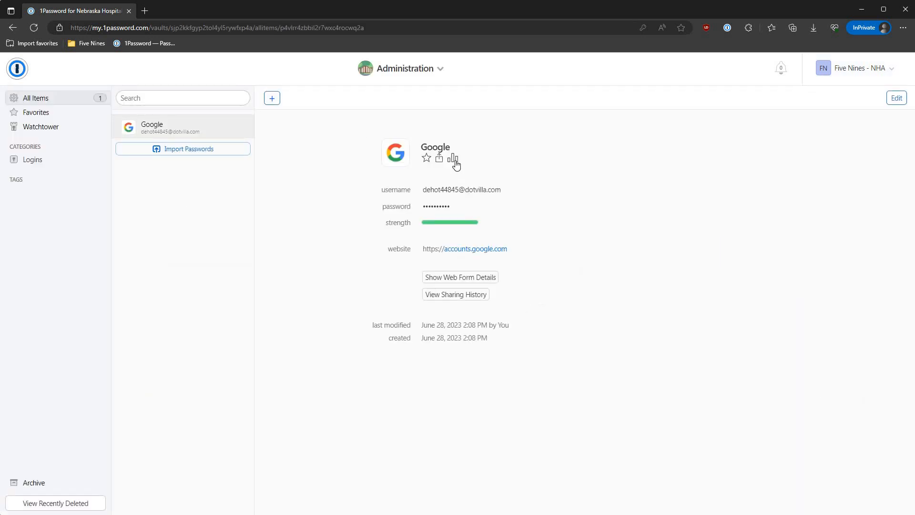
pyautogui.click(453, 159)
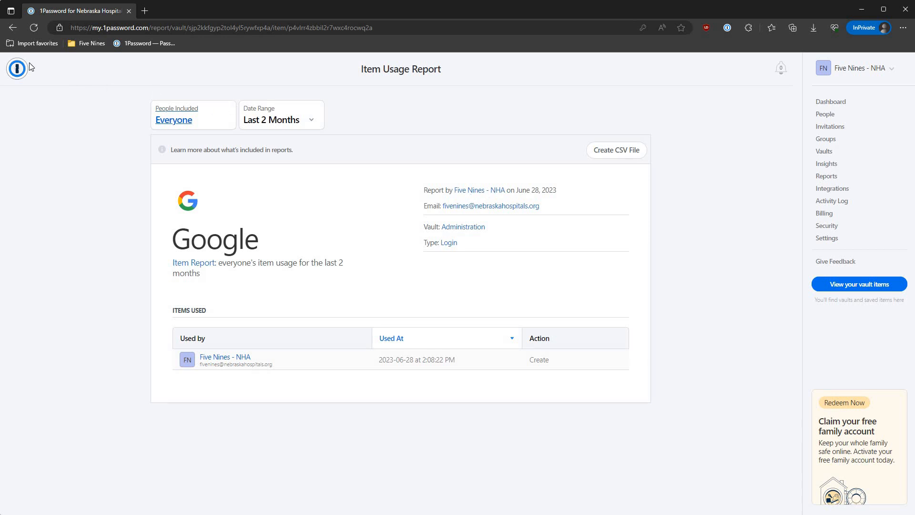
pyautogui.click(18, 27)
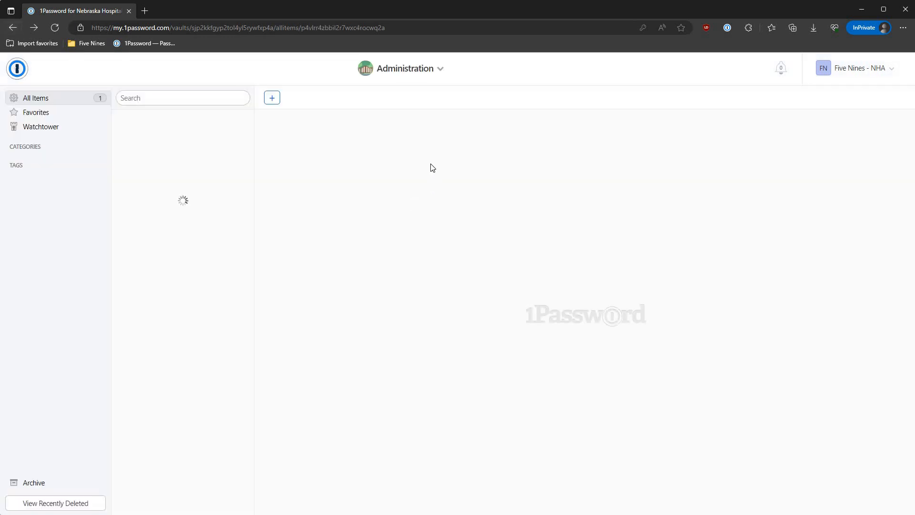
# Step: Copy the Google login from the Administration vault to the Private vault
pyautogui.click(442, 161)
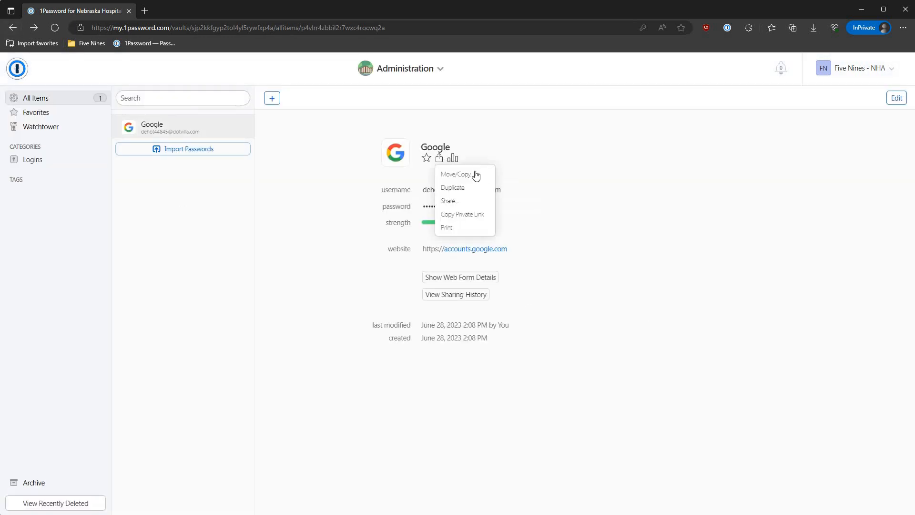
pyautogui.click(477, 172)
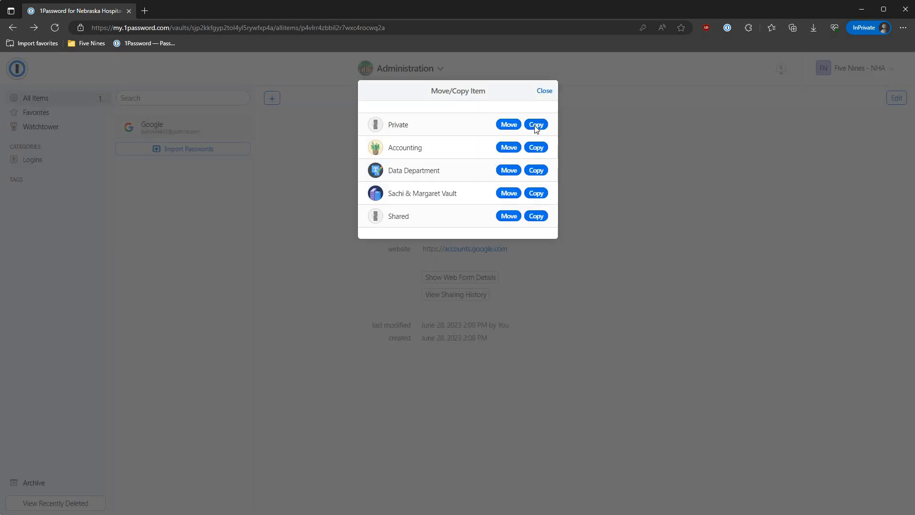
pyautogui.click(535, 125)
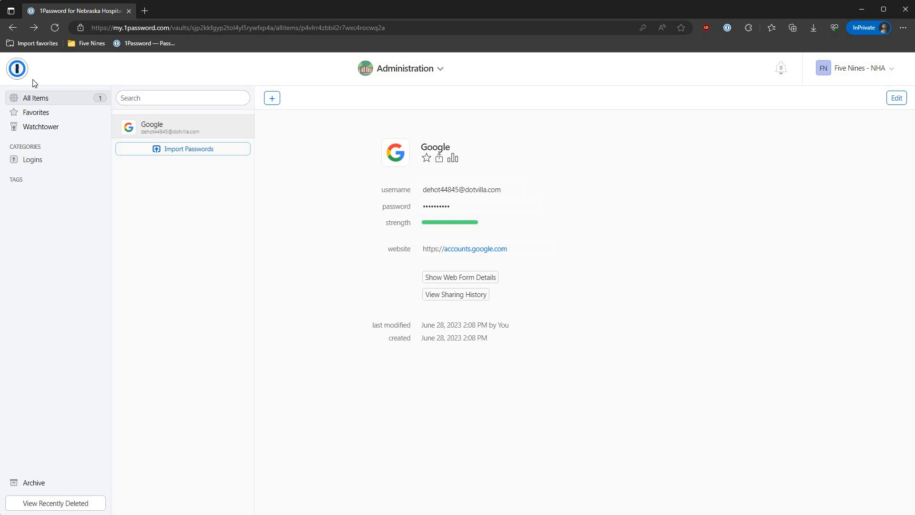
# Step: Open the Private vault from the dashboard and check the copied Google login
pyautogui.click(19, 71)
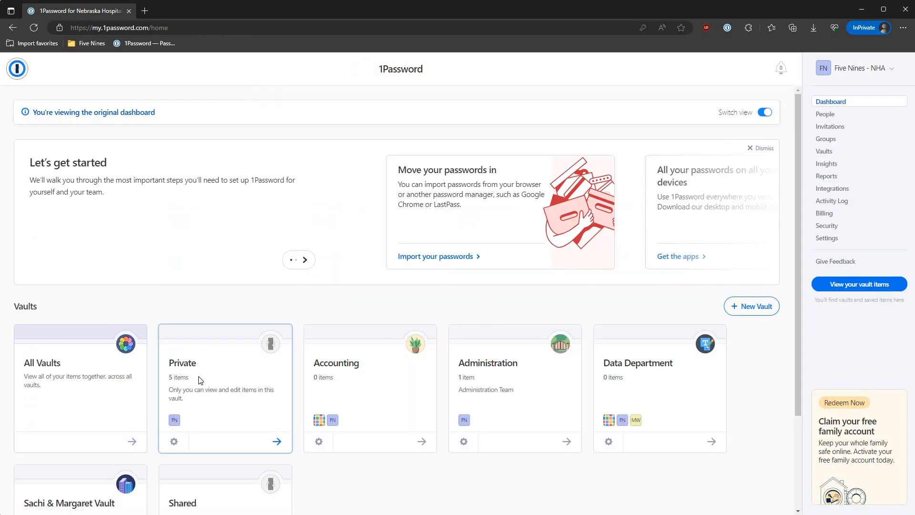
pyautogui.click(232, 377)
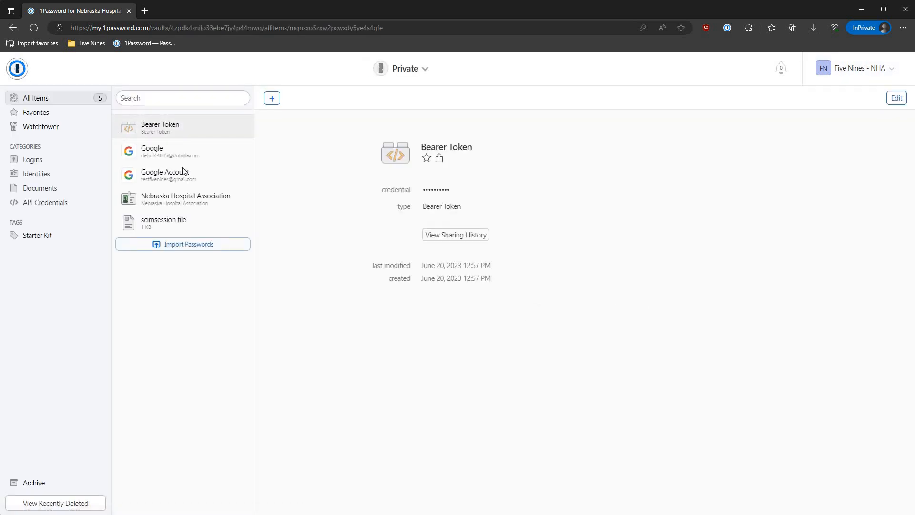
pyautogui.click(183, 169)
pyautogui.click(181, 158)
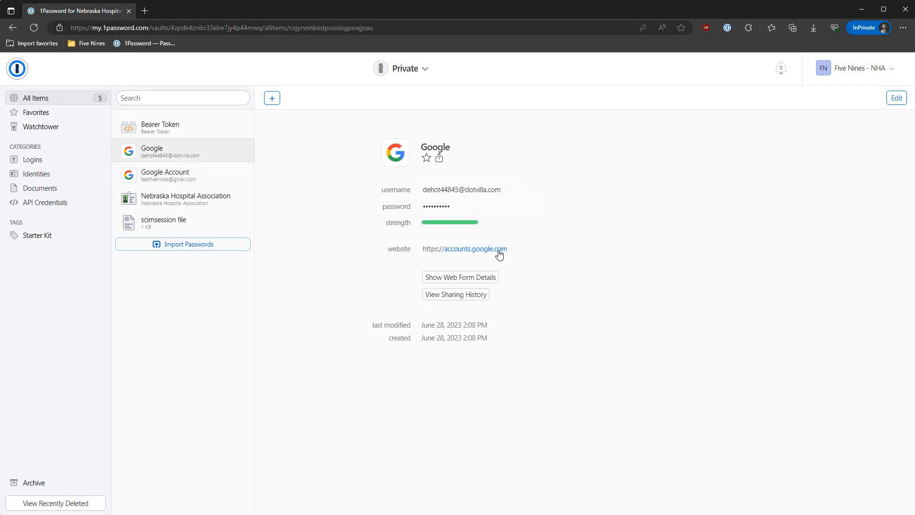
# Step: Mark the Google login in the Private vault as a favorite
pyautogui.click(19, 69)
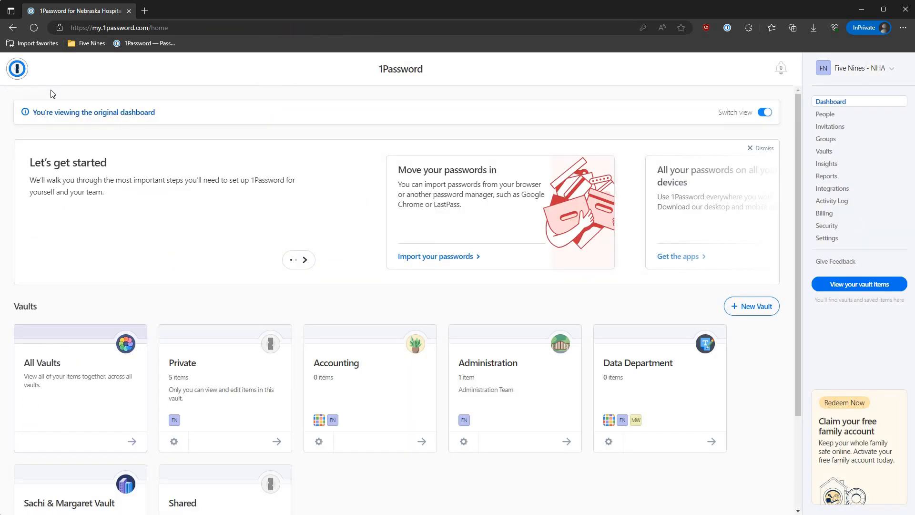
pyautogui.scroll(-1, 343, 309)
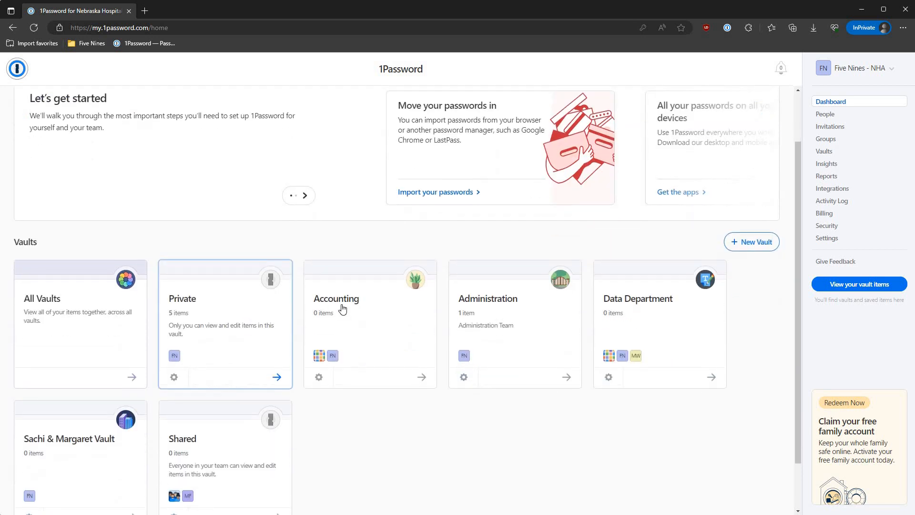
pyautogui.scroll(-1, 343, 309)
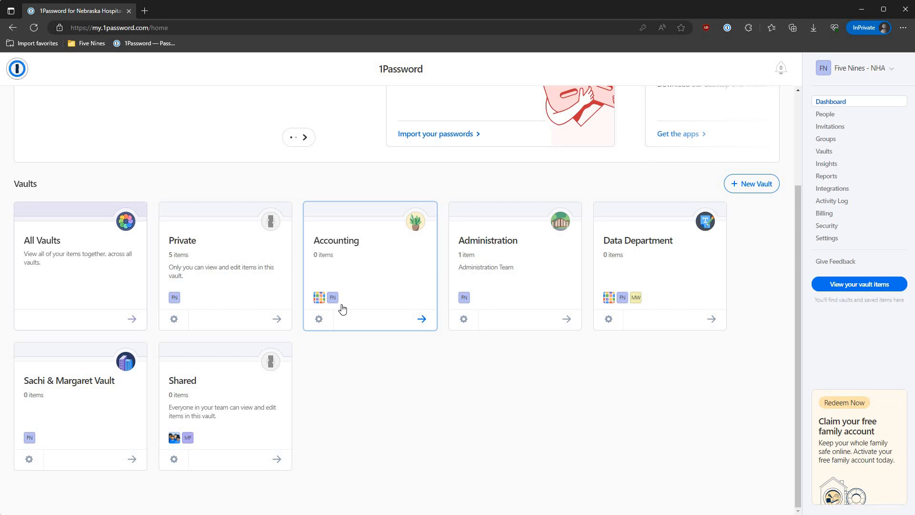
pyautogui.click(205, 221)
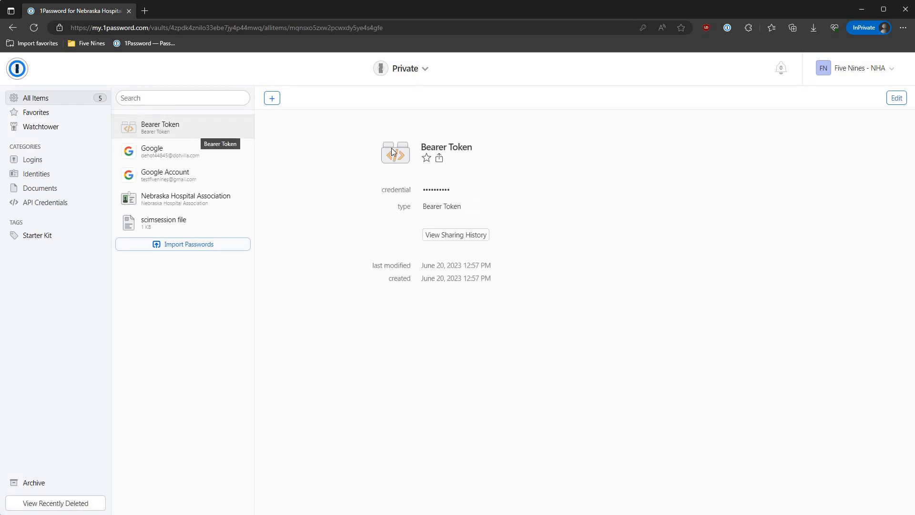
pyautogui.click(195, 160)
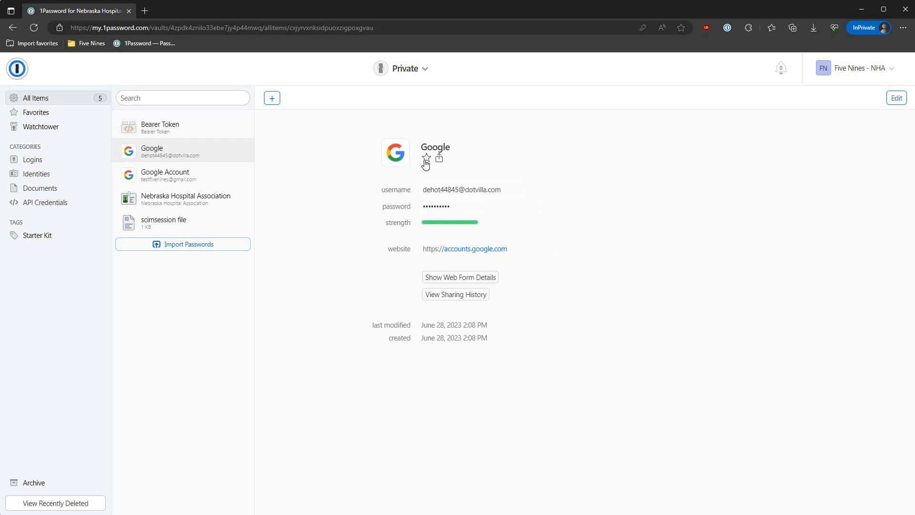
pyautogui.click(426, 158)
# Step: Try the Private vault's item search with "g", clear it, and show the vault's favorites
pyautogui.click(131, 104)
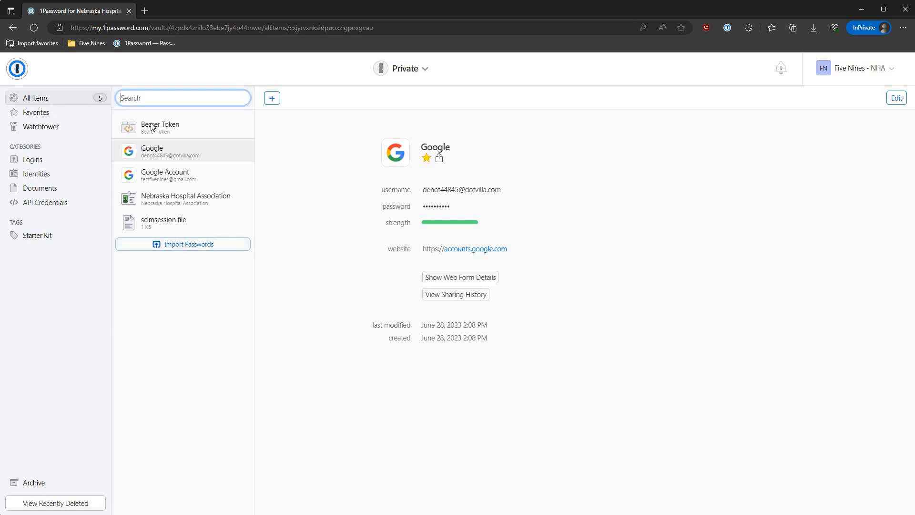
pyautogui.write('g')
pyautogui.press('BackSpace')
pyautogui.click(71, 125)
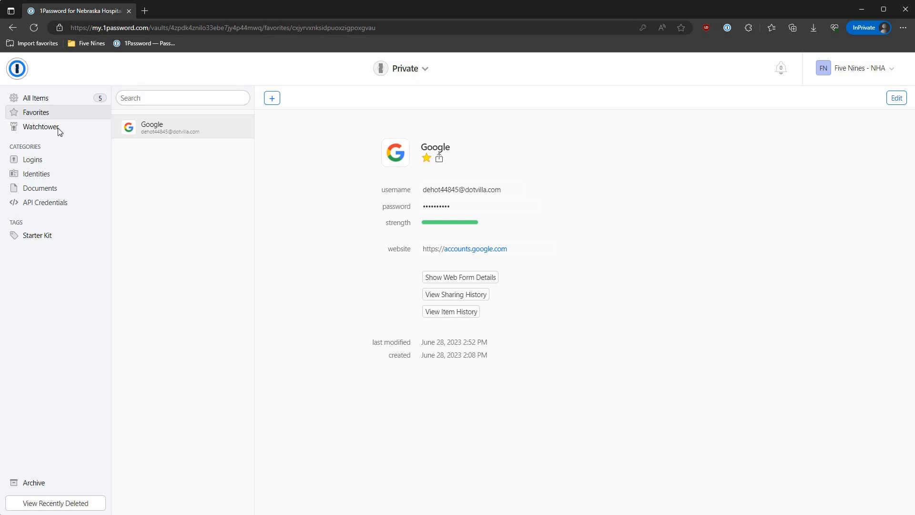
# Step: Return to the dashboard and look over the available vaults
pyautogui.click(26, 71)
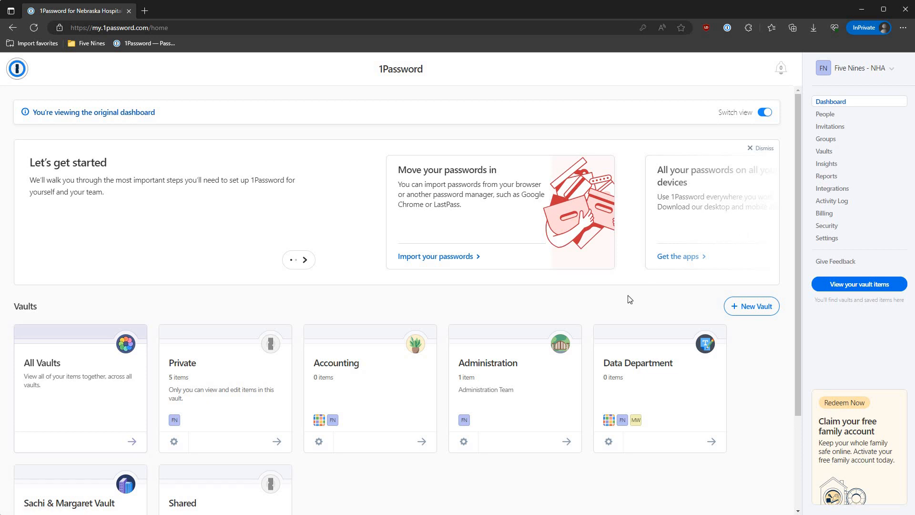
pyautogui.scroll(-3, 622, 292)
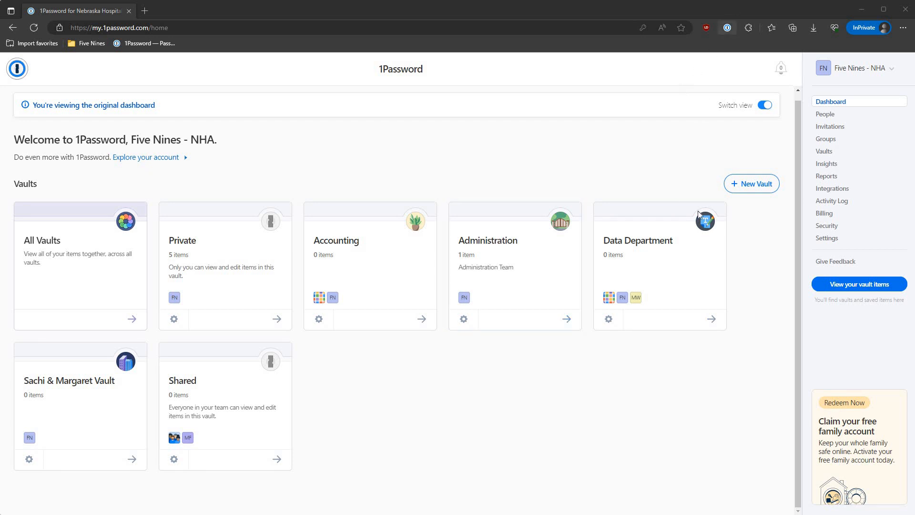
pyautogui.click(729, 27)
pyautogui.click(549, 421)
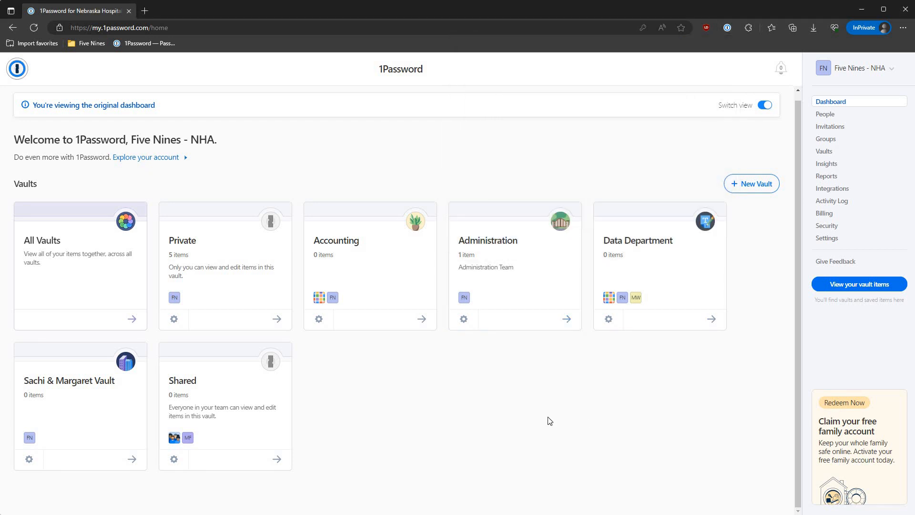